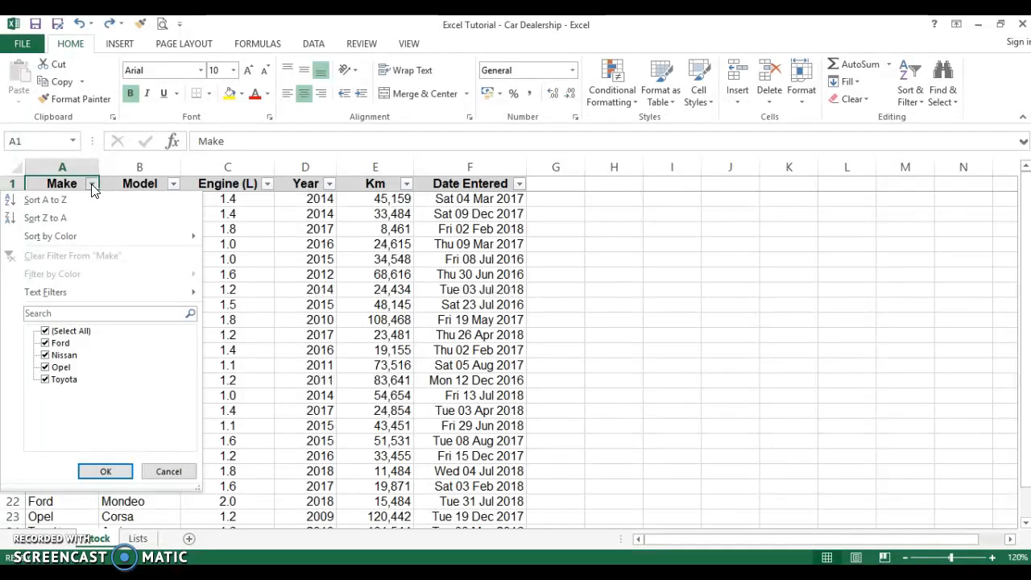
{"action": "left_click", "coordinate": [92, 187]}
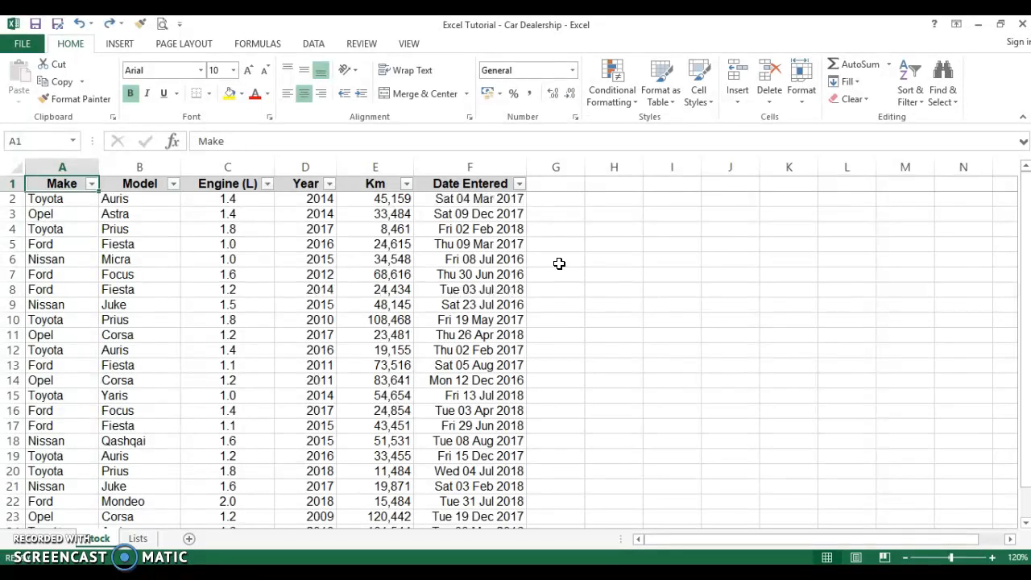
{"action": "left_click", "coordinate": [466, 166]}
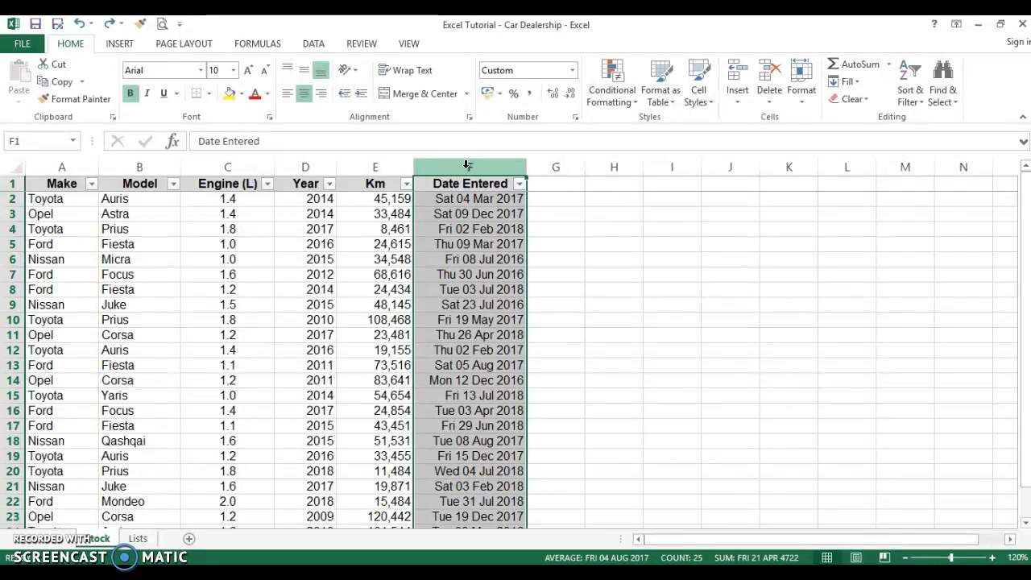
Sort the car stock list by Make in A to Z order and select the Ford rows' make and model cells
{"action": "left_click", "coordinate": [52, 184]}
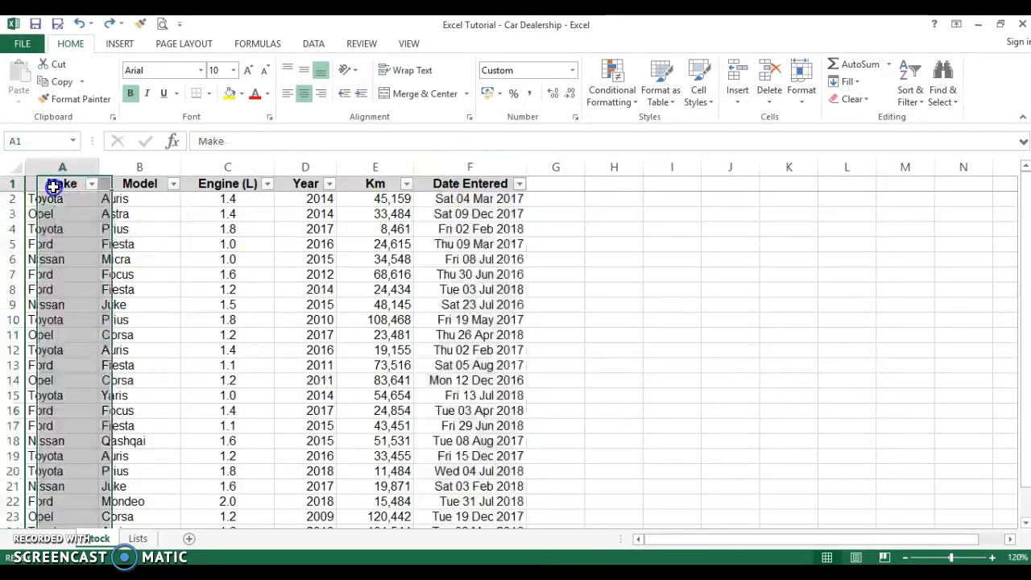
{"action": "left_click", "coordinate": [314, 44]}
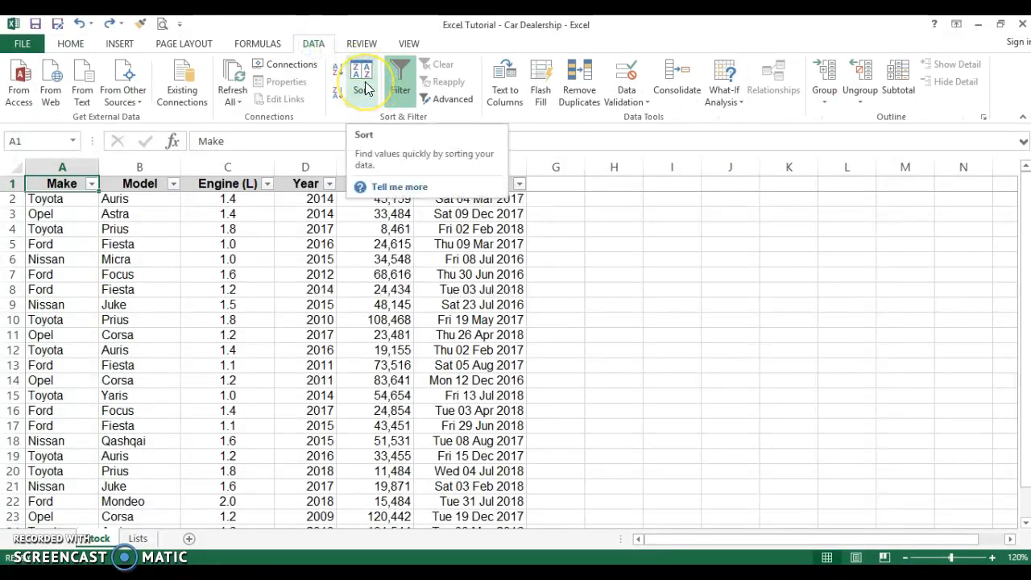
{"action": "left_click", "coordinate": [361, 84]}
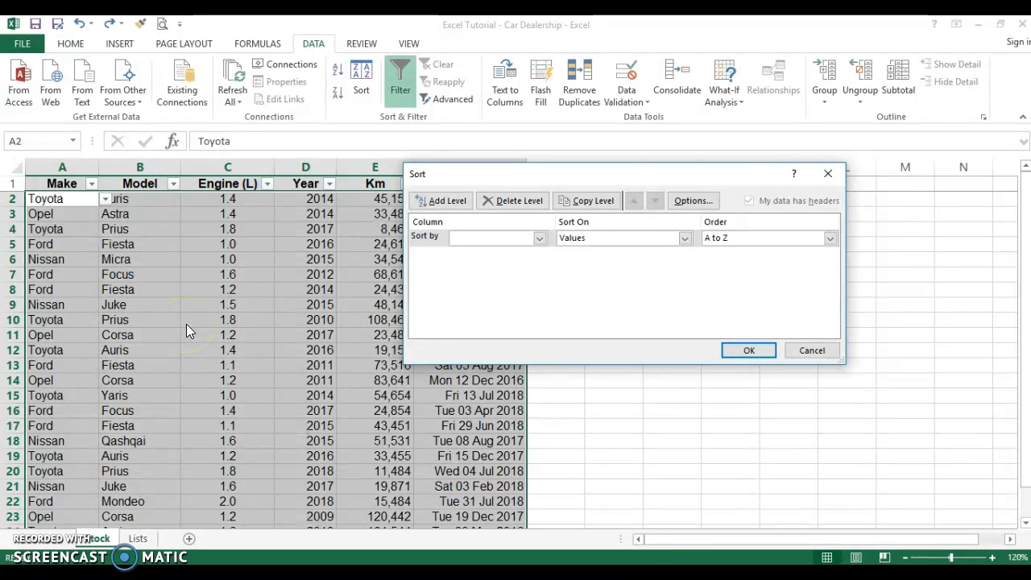
{"action": "left_click", "coordinate": [540, 240]}
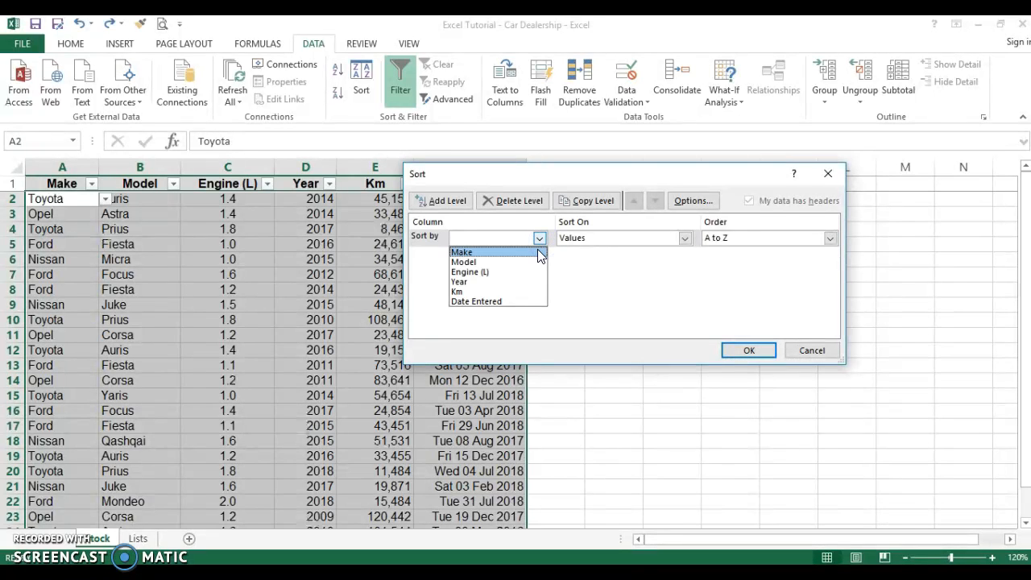
{"action": "left_click", "coordinate": [538, 252]}
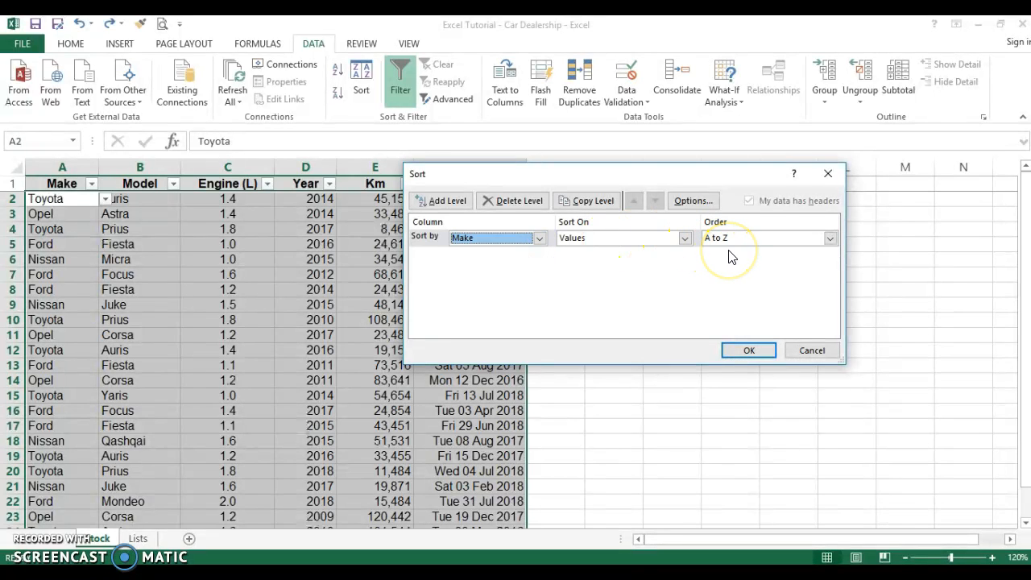
{"action": "left_click", "coordinate": [746, 350]}
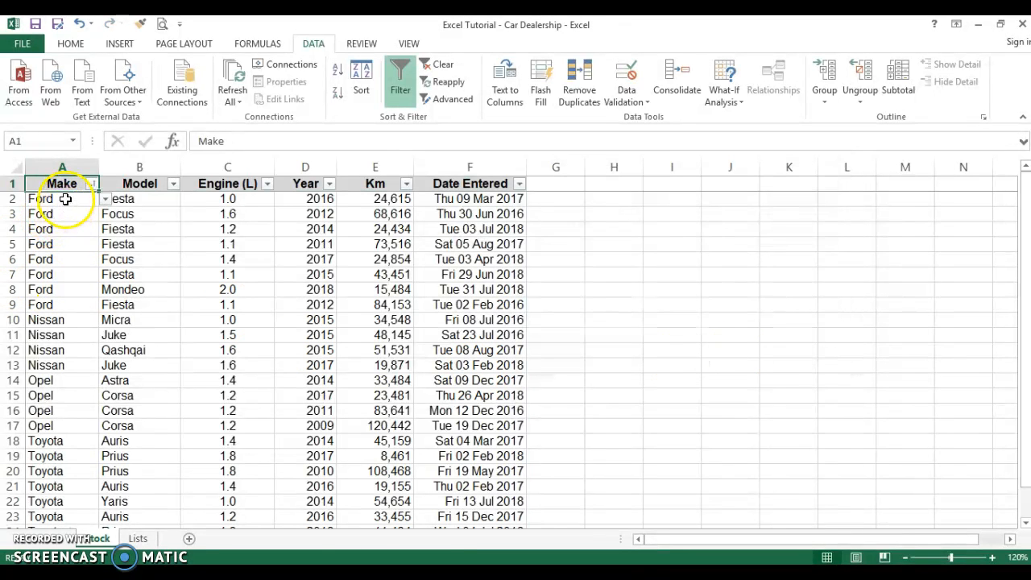
{"action": "left_click_drag", "start_coordinate": [65, 199], "coordinate": [106, 304]}
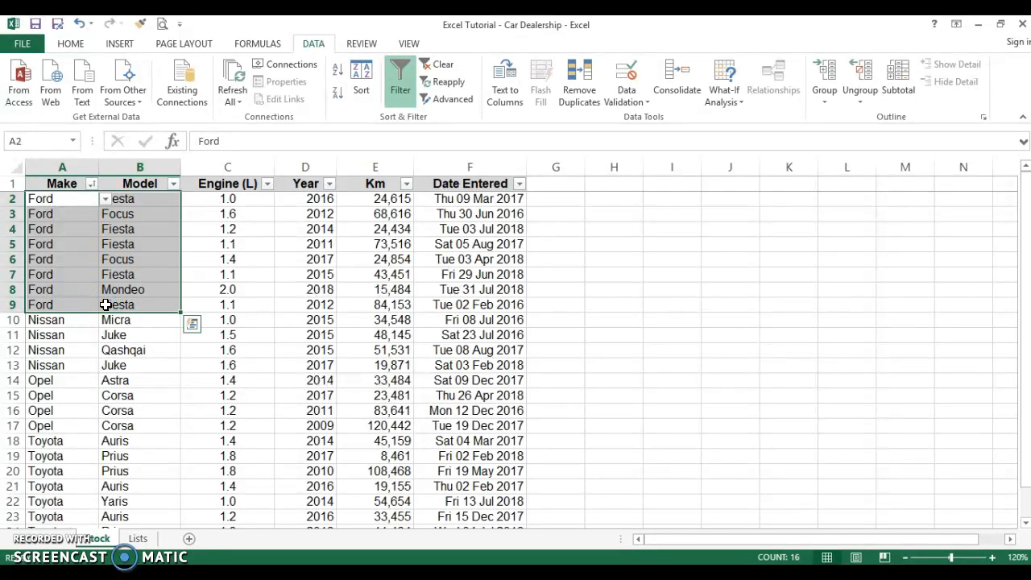
Re-sort the stock list by Model instead of Make, keeping A to Z order
{"action": "left_click", "coordinate": [67, 184]}
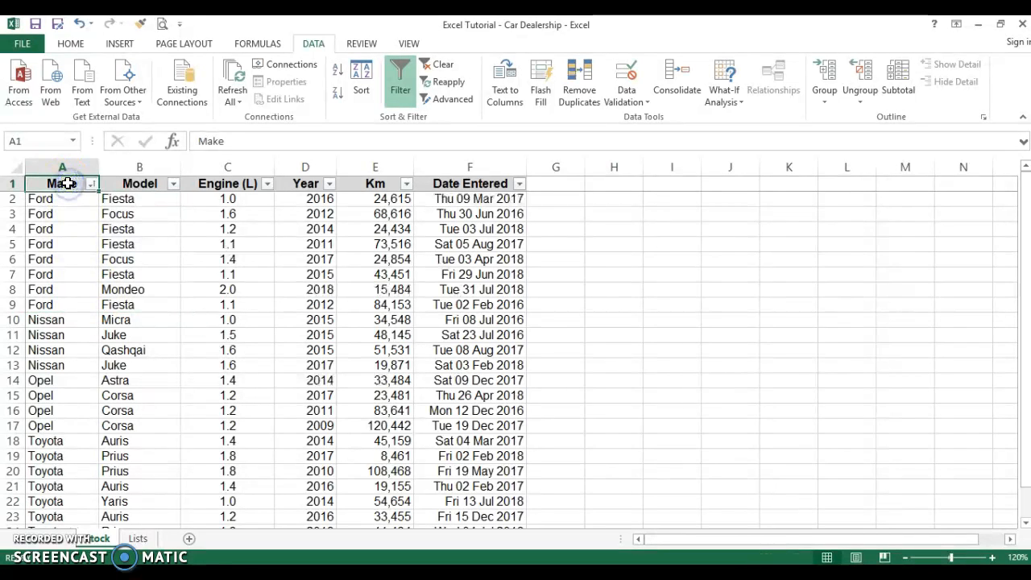
{"action": "left_click", "coordinate": [359, 90]}
{"action": "left_click", "coordinate": [538, 238]}
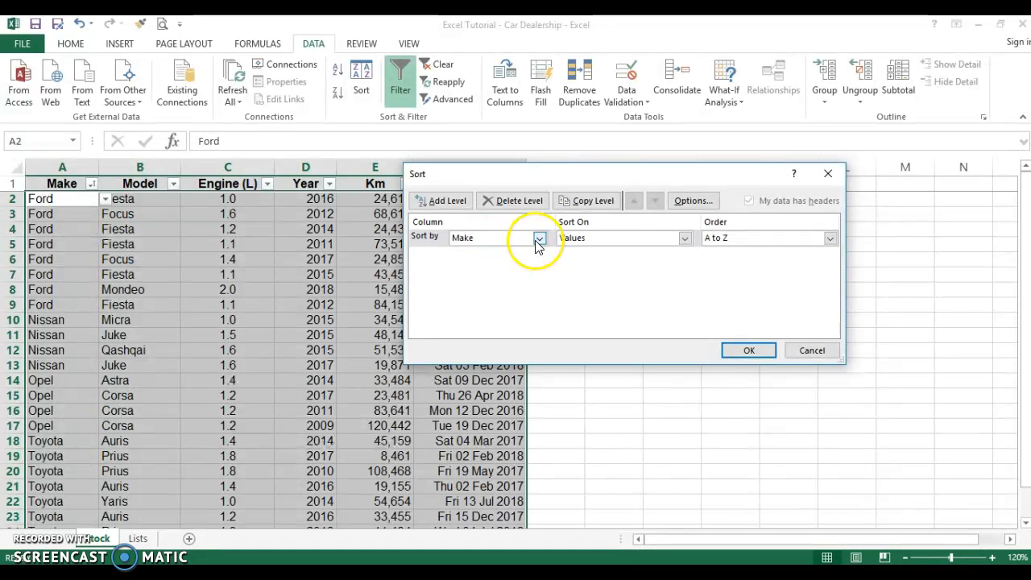
{"action": "left_click", "coordinate": [526, 262]}
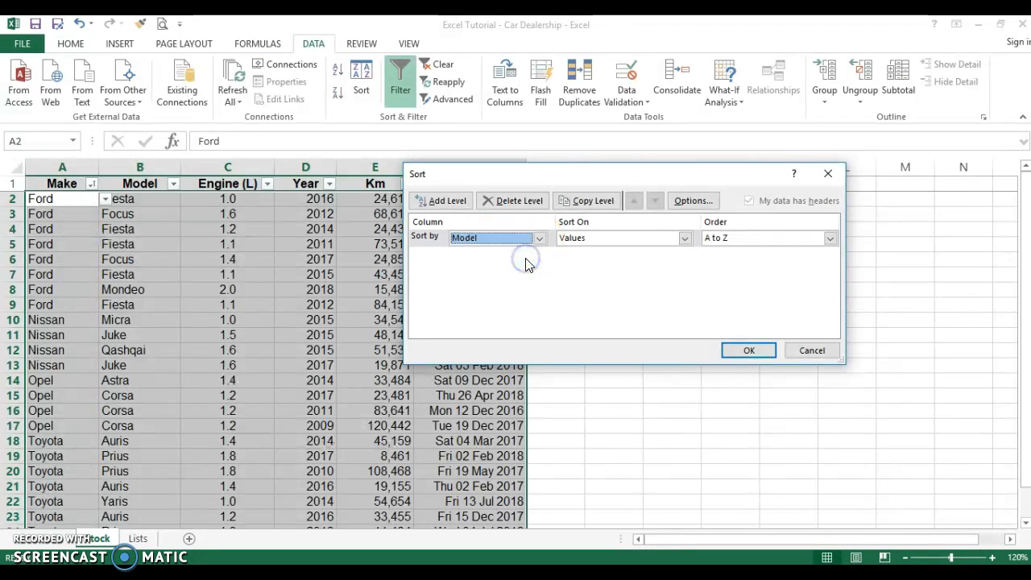
{"action": "left_click", "coordinate": [747, 351]}
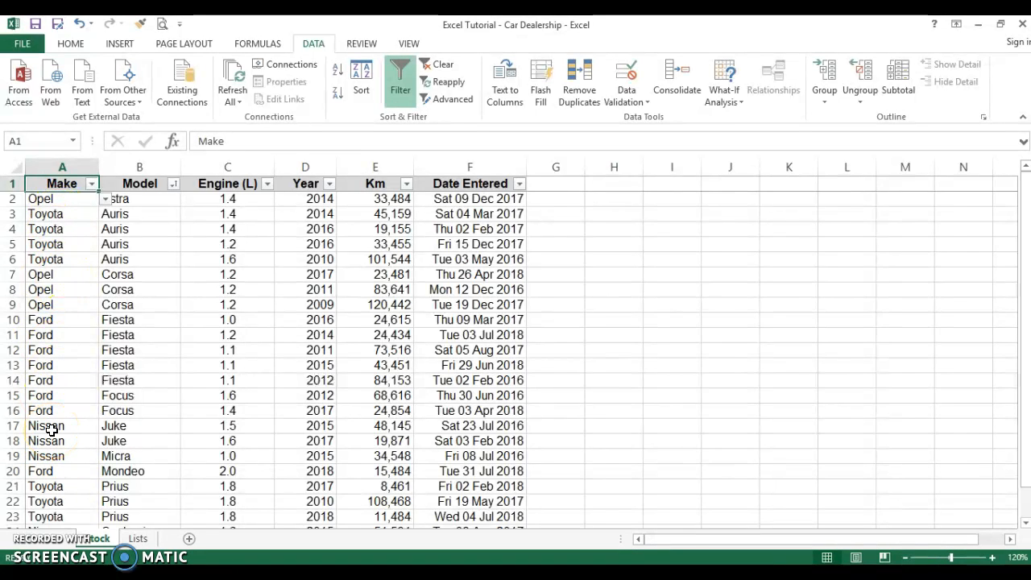
Sort the stock list by Make with Model as a second level, both A to Z, and select the Opel makes and models
{"action": "left_click", "coordinate": [360, 91]}
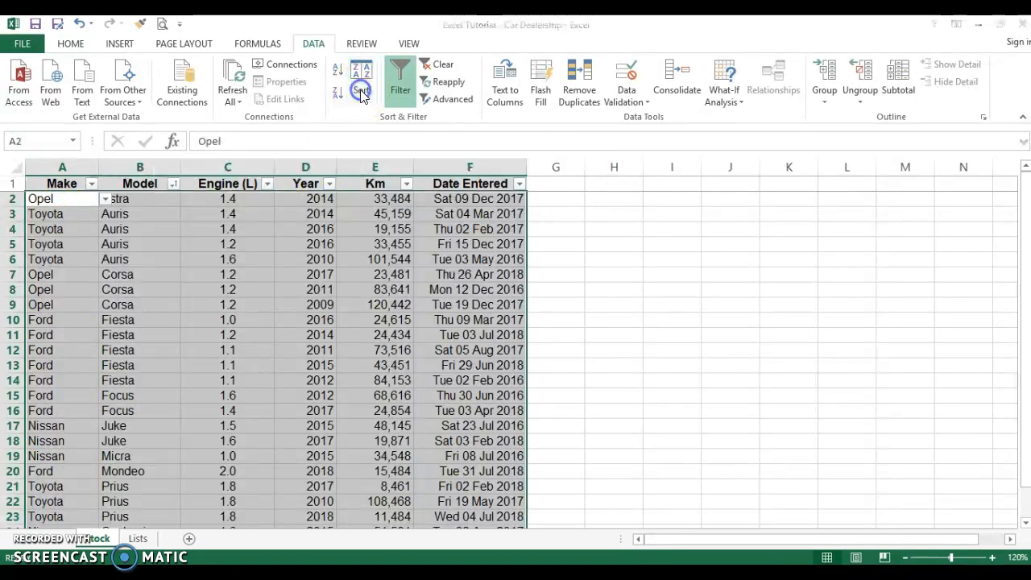
{"action": "left_click", "coordinate": [539, 238]}
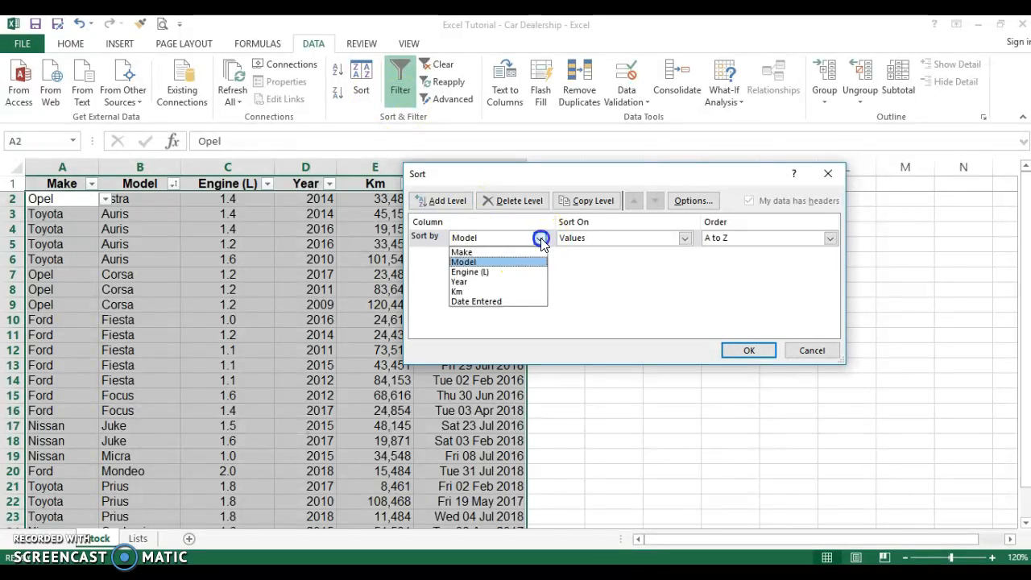
{"action": "left_click", "coordinate": [535, 250]}
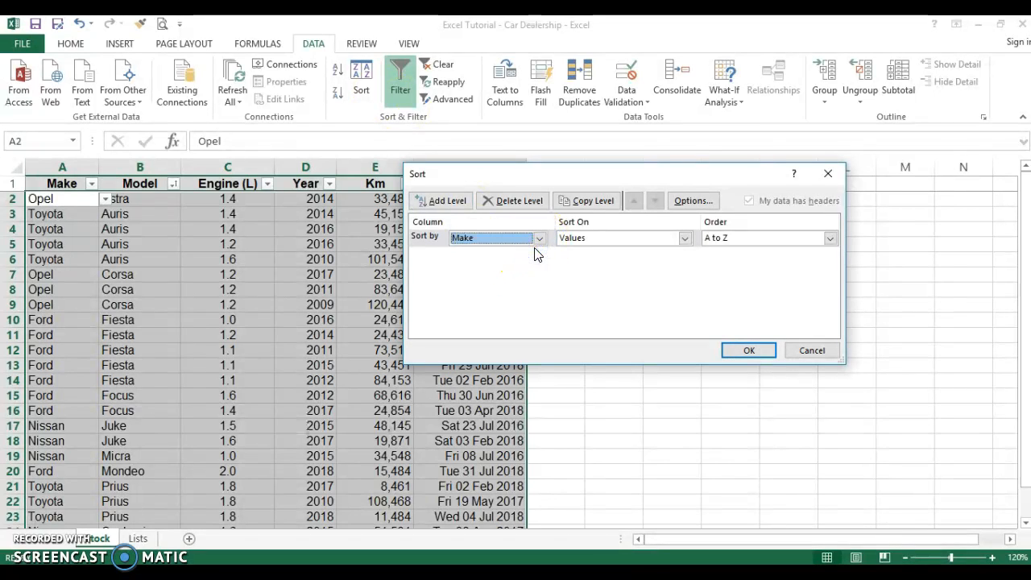
{"action": "left_click", "coordinate": [439, 201]}
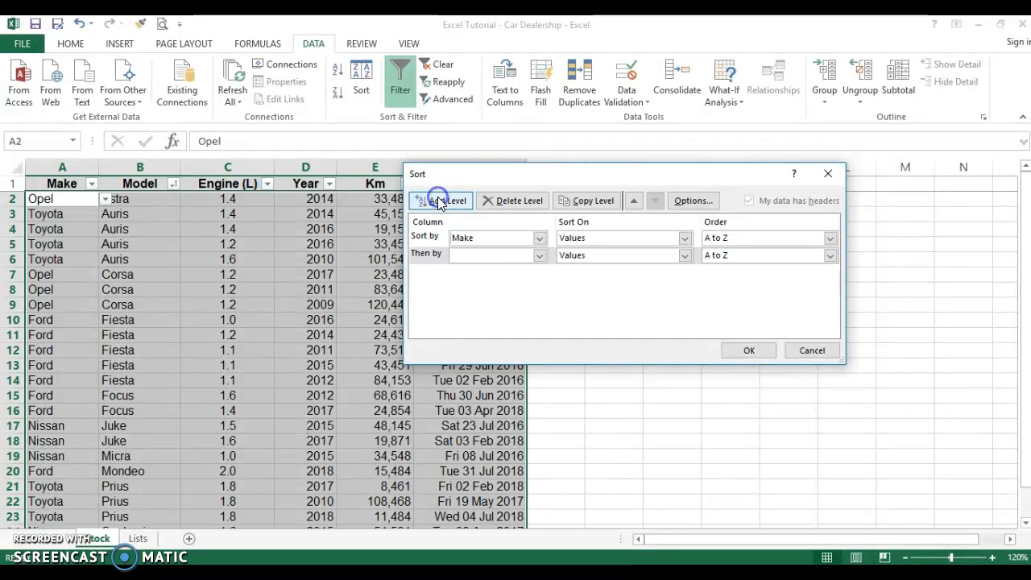
{"action": "left_click", "coordinate": [538, 256]}
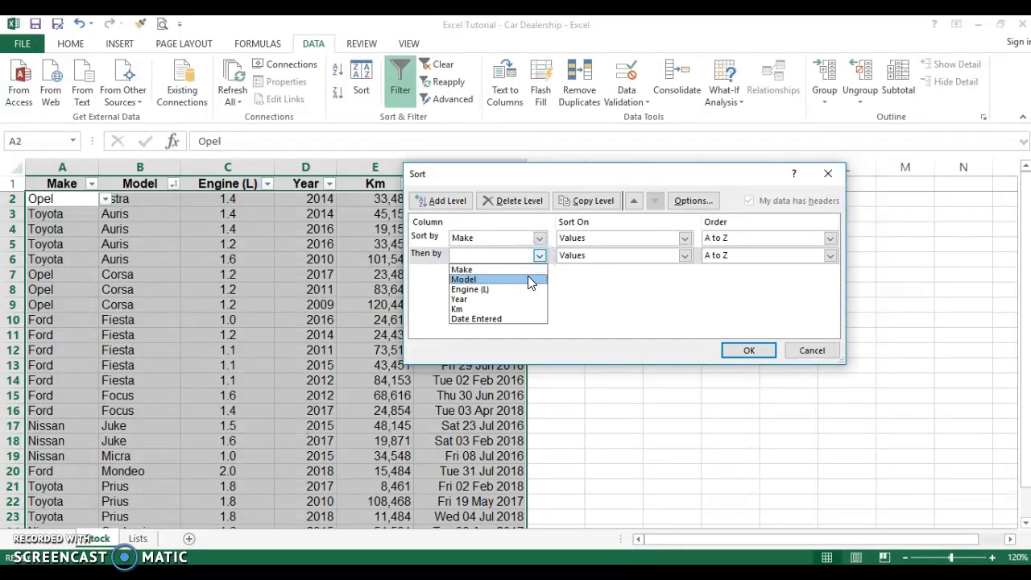
{"action": "left_click", "coordinate": [530, 280]}
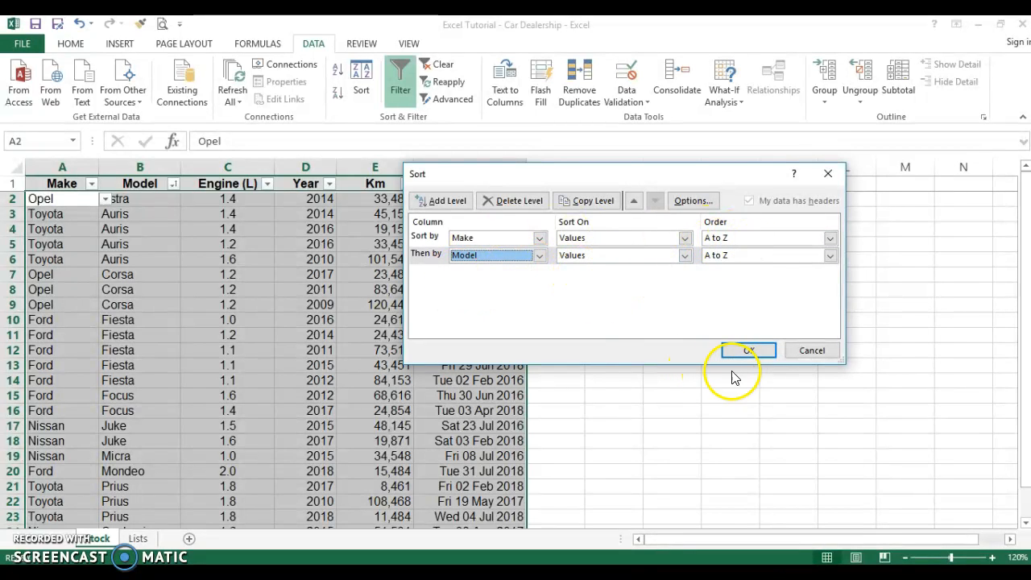
{"action": "left_click", "coordinate": [745, 350]}
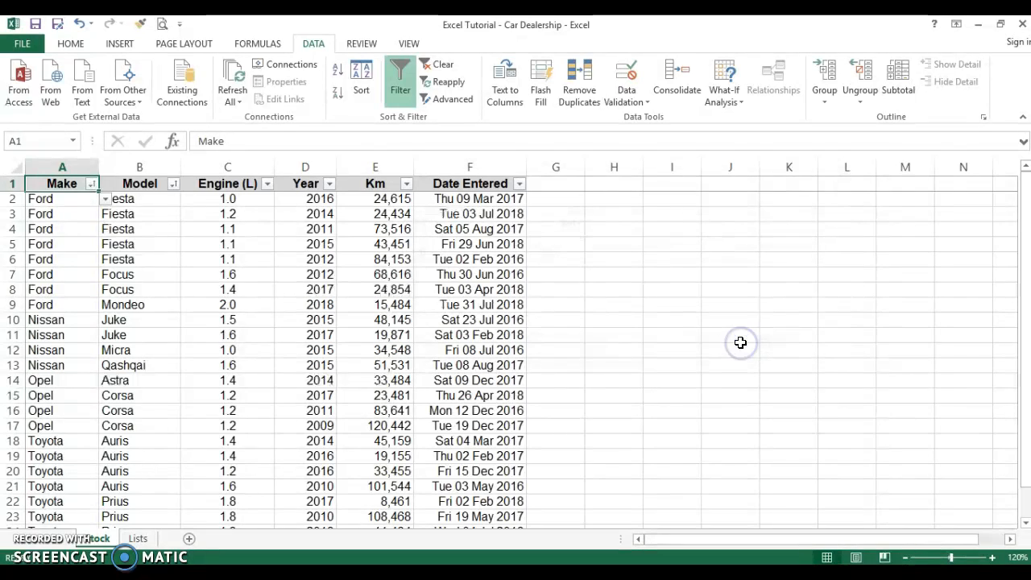
{"action": "left_click", "coordinate": [32, 245]}
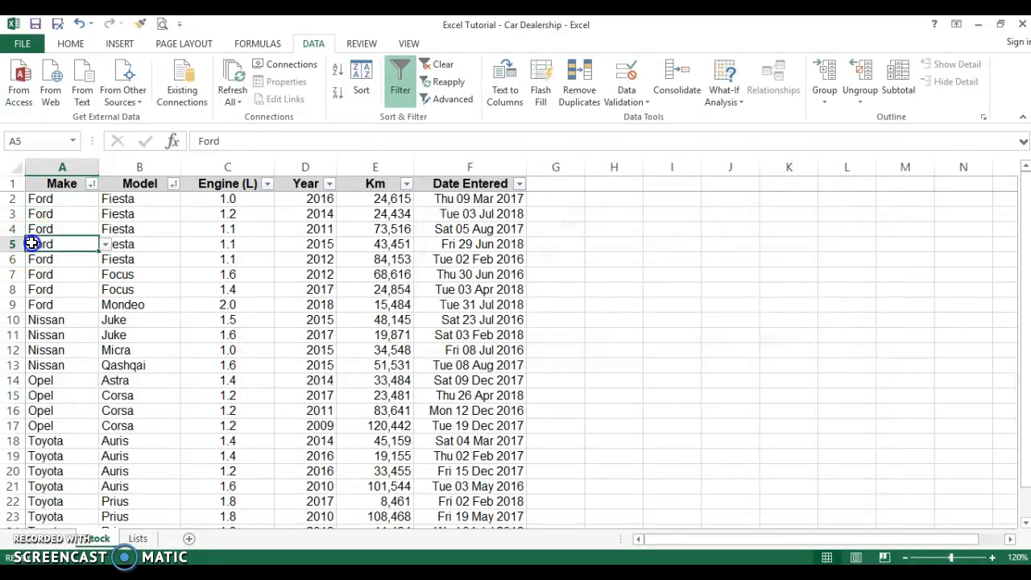
{"action": "left_click_drag", "start_coordinate": [44, 198], "coordinate": [118, 429]}
{"action": "left_click", "coordinate": [76, 382]}
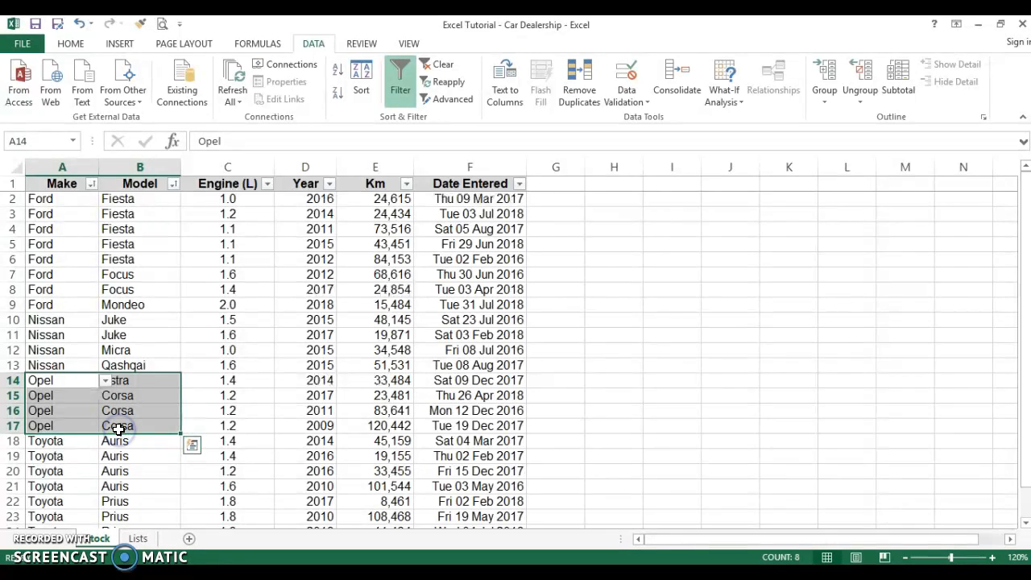
Remove the Make sort level, sort the stock list by Engine (L) from smallest to largest, and review the reordered rows
{"action": "left_click", "coordinate": [32, 189]}
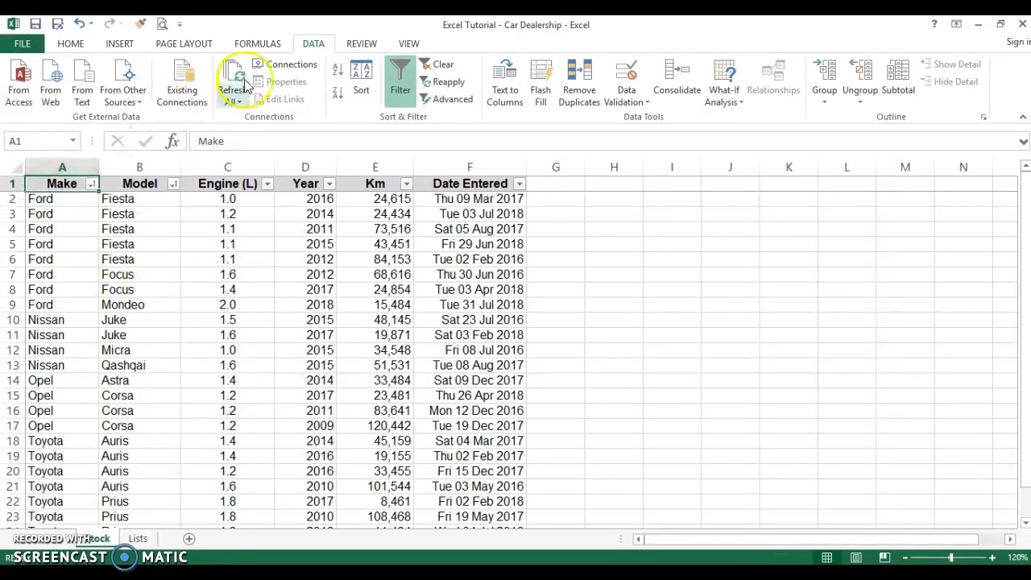
{"action": "left_click", "coordinate": [374, 84]}
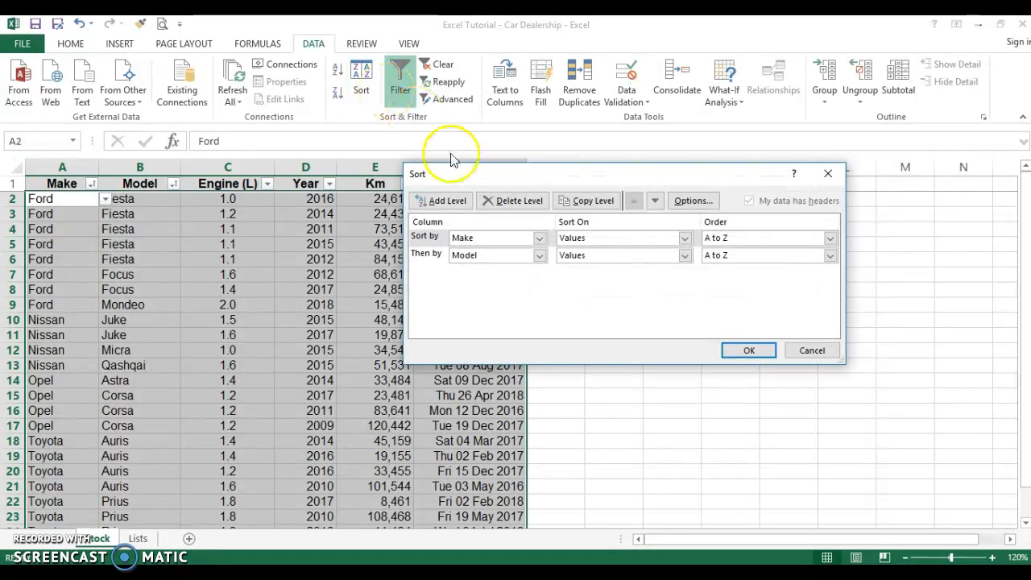
{"action": "left_click", "coordinate": [520, 202]}
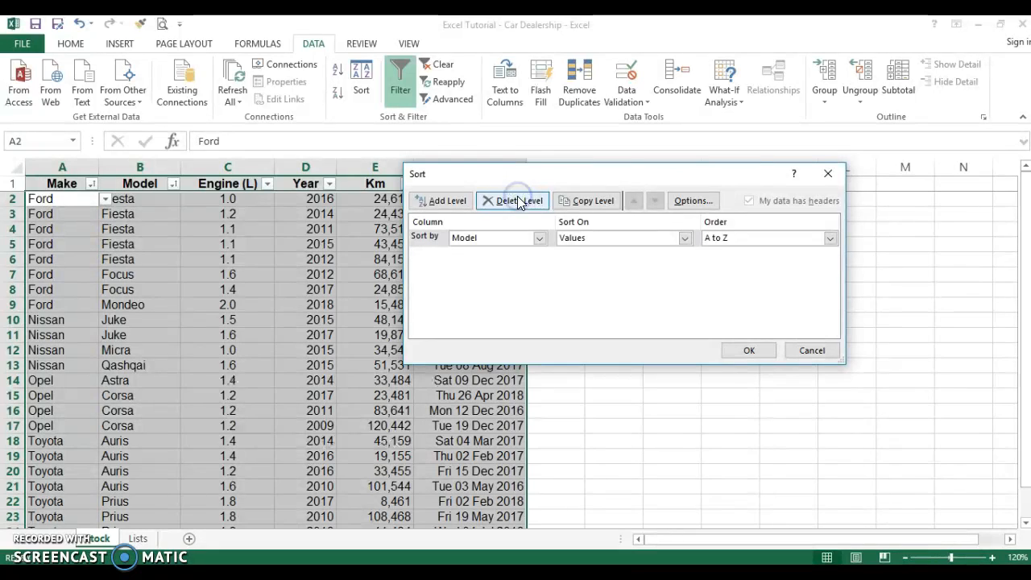
{"action": "left_click", "coordinate": [539, 238]}
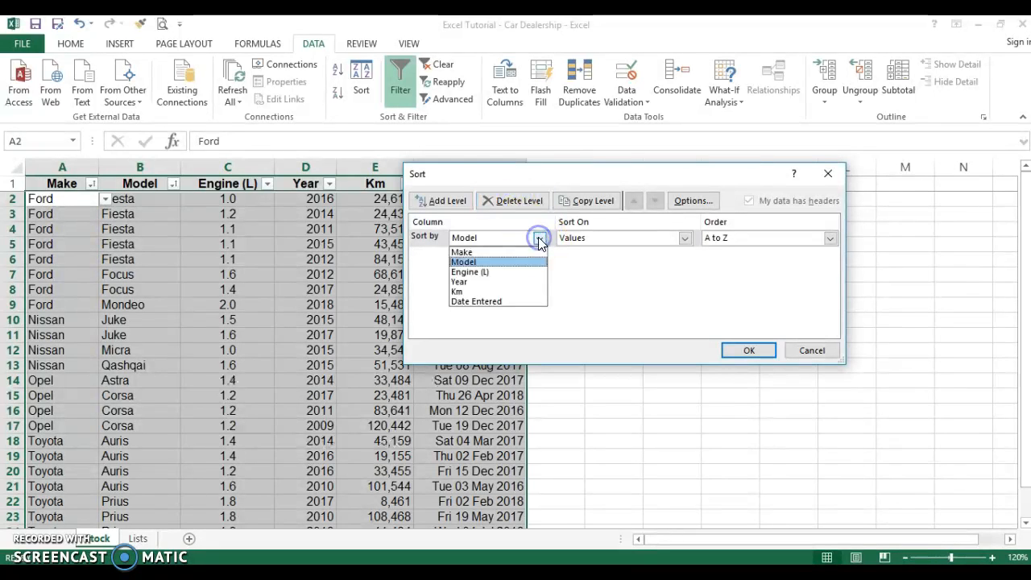
{"action": "left_click", "coordinate": [520, 273]}
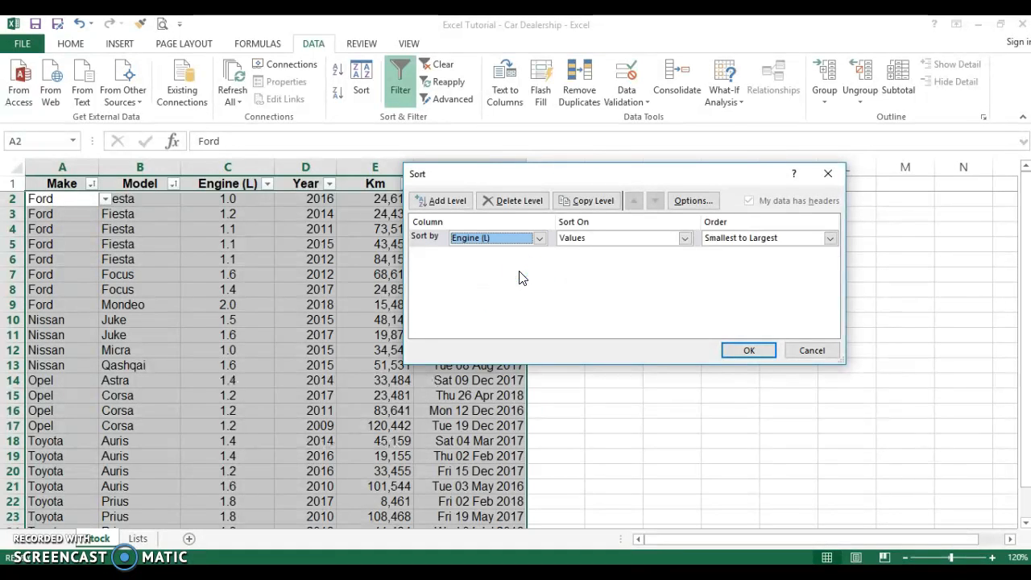
{"action": "left_click", "coordinate": [830, 237]}
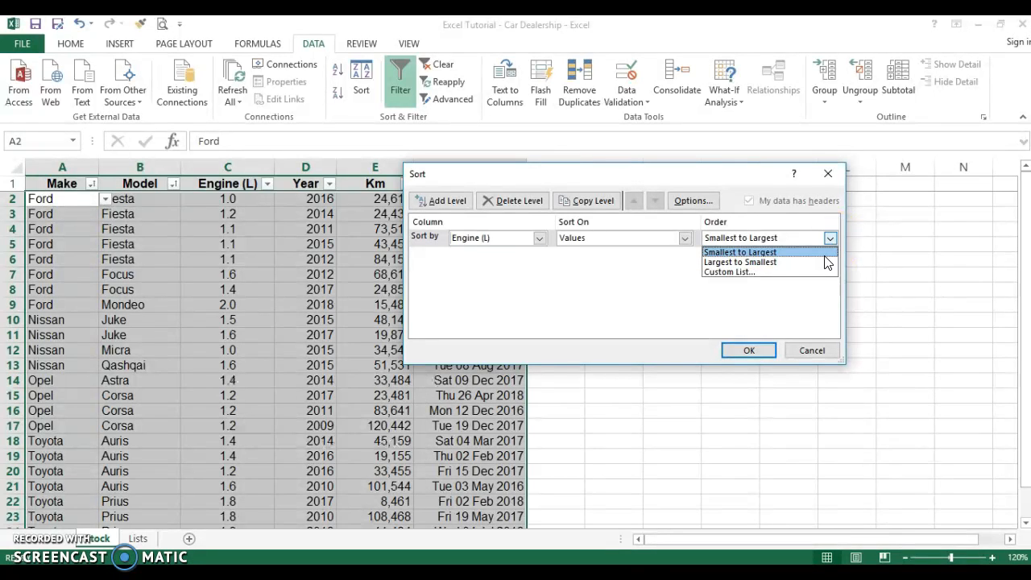
{"action": "left_click", "coordinate": [824, 254]}
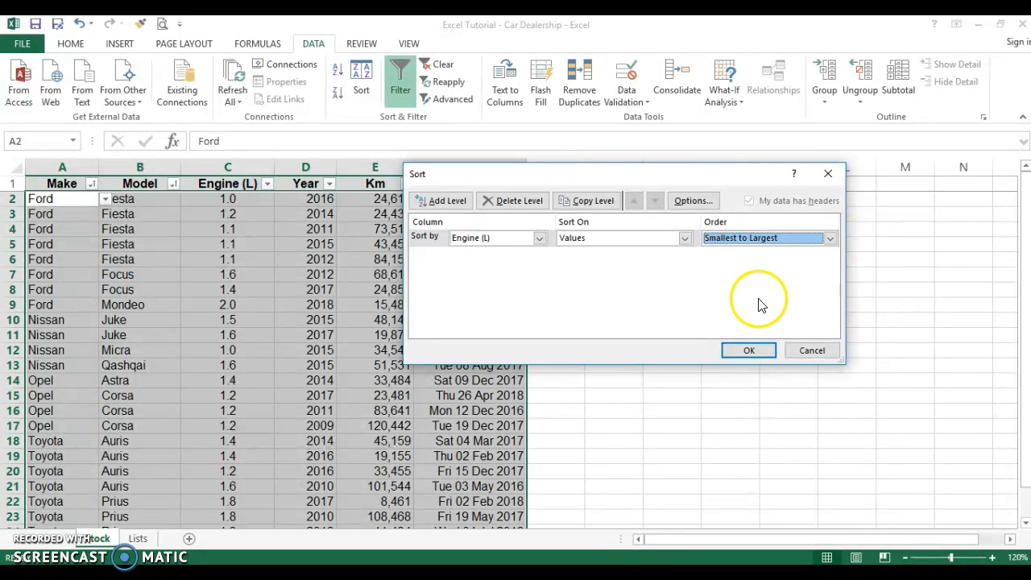
{"action": "left_click", "coordinate": [733, 352]}
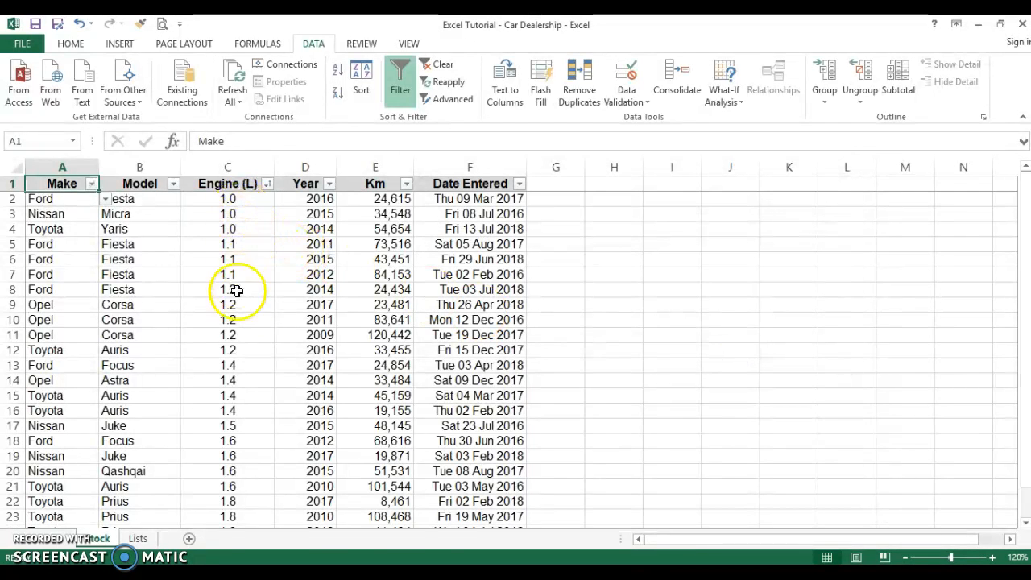
{"action": "scroll", "coordinate": [242, 351], "scroll_direction": "down", "scroll_amount": 2}
{"action": "scroll", "coordinate": [240, 352], "scroll_direction": "up", "scroll_amount": 2}
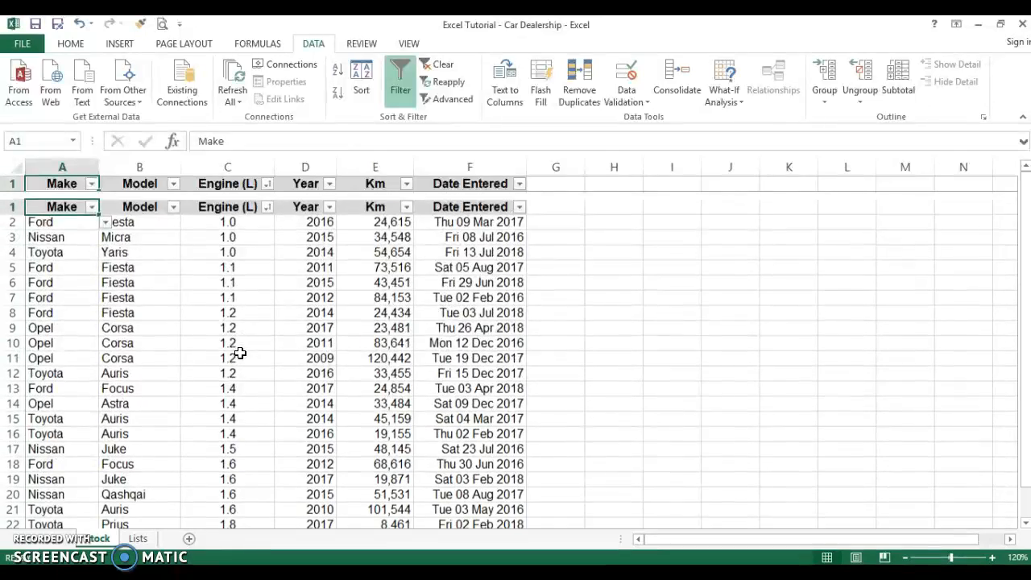
{"action": "scroll", "coordinate": [237, 209], "scroll_direction": "down", "scroll_amount": 3}
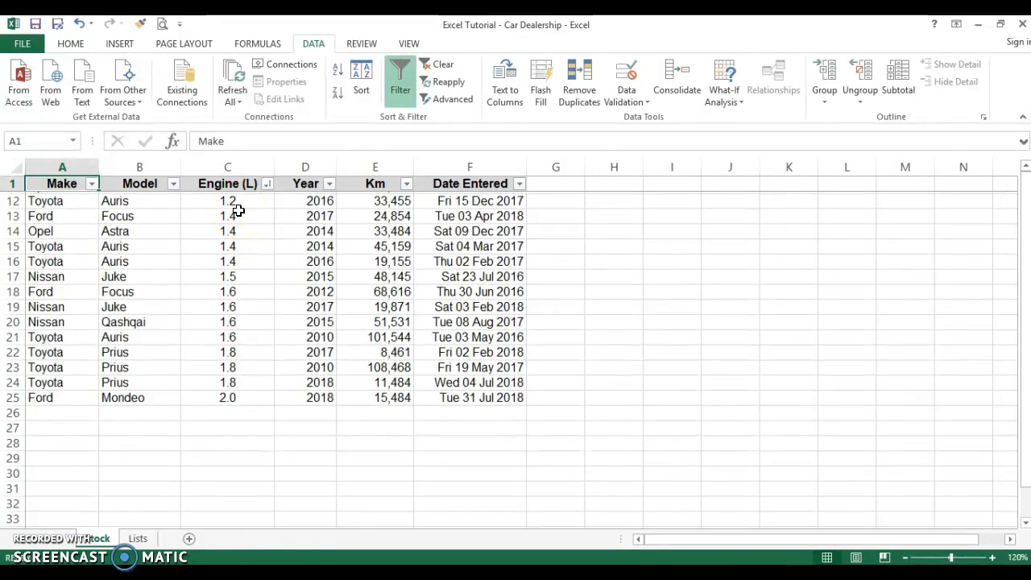
{"action": "scroll", "coordinate": [238, 210], "scroll_direction": "up", "scroll_amount": 3}
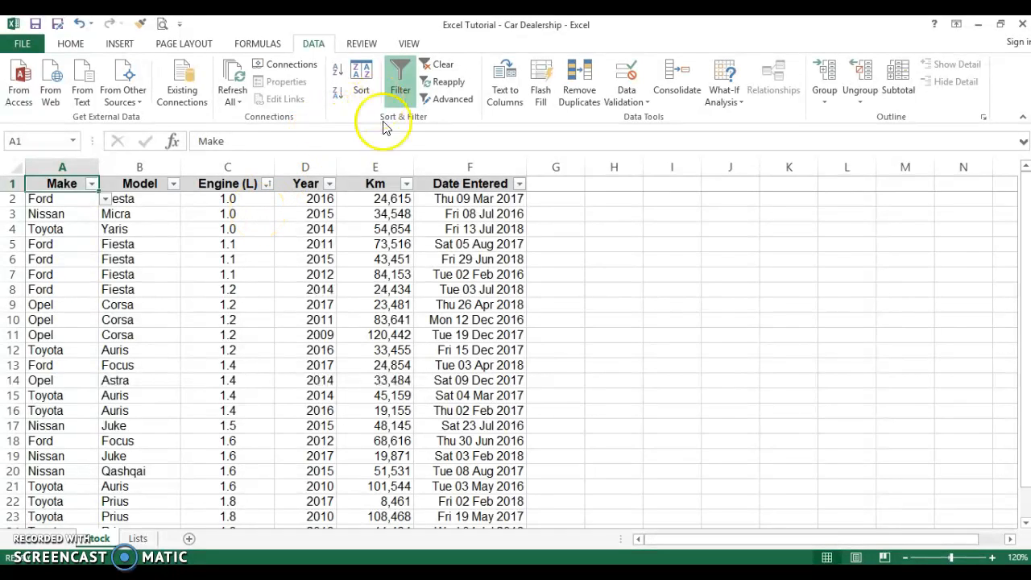
Sort the stock list in columns A to F by Year from largest to smallest and review the reordered rows
{"action": "left_click_drag", "start_coordinate": [64, 170], "coordinate": [467, 167]}
{"action": "left_click", "coordinate": [360, 91]}
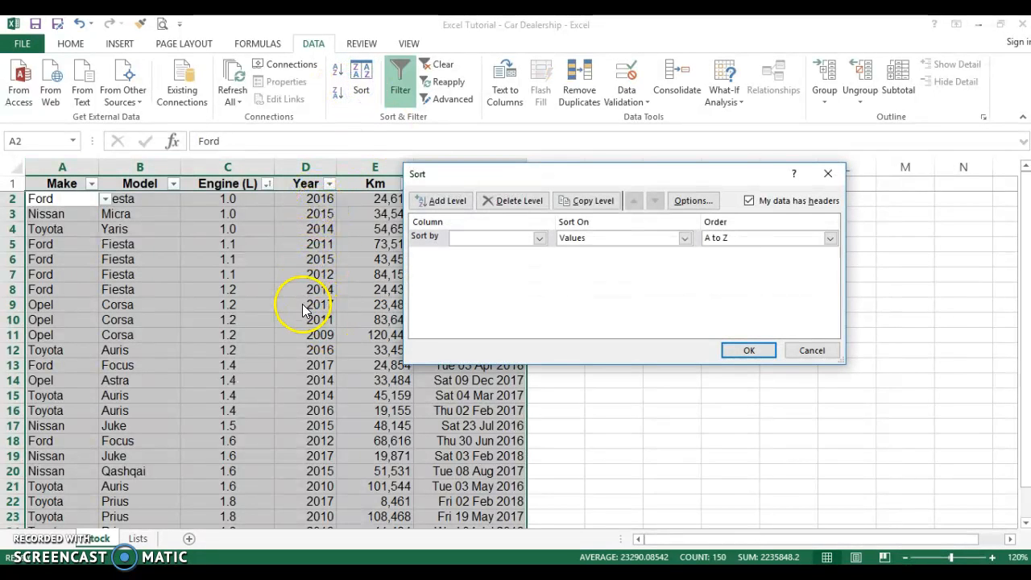
{"action": "left_click", "coordinate": [539, 239]}
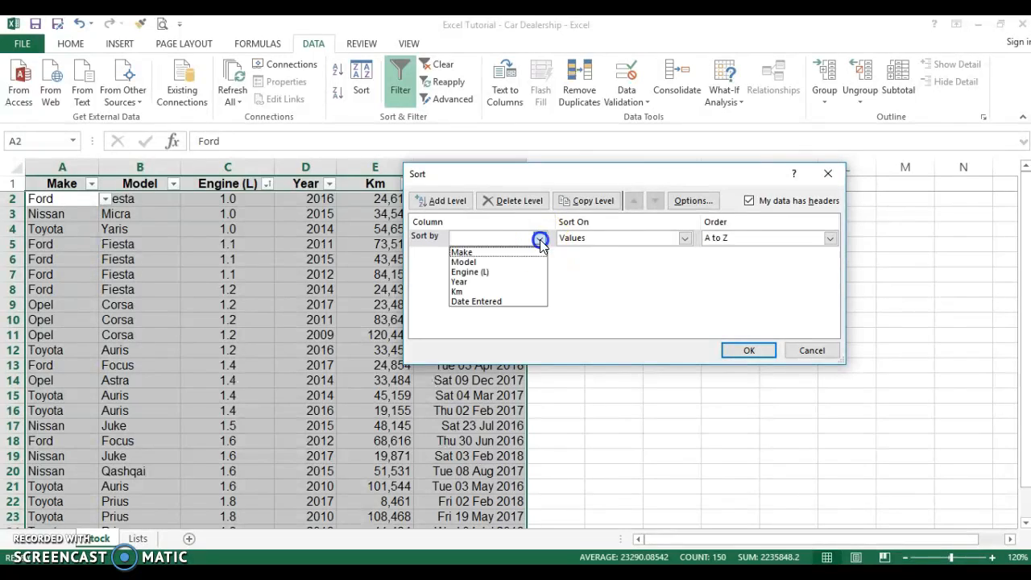
{"action": "left_click", "coordinate": [514, 278]}
{"action": "left_click", "coordinate": [512, 283]}
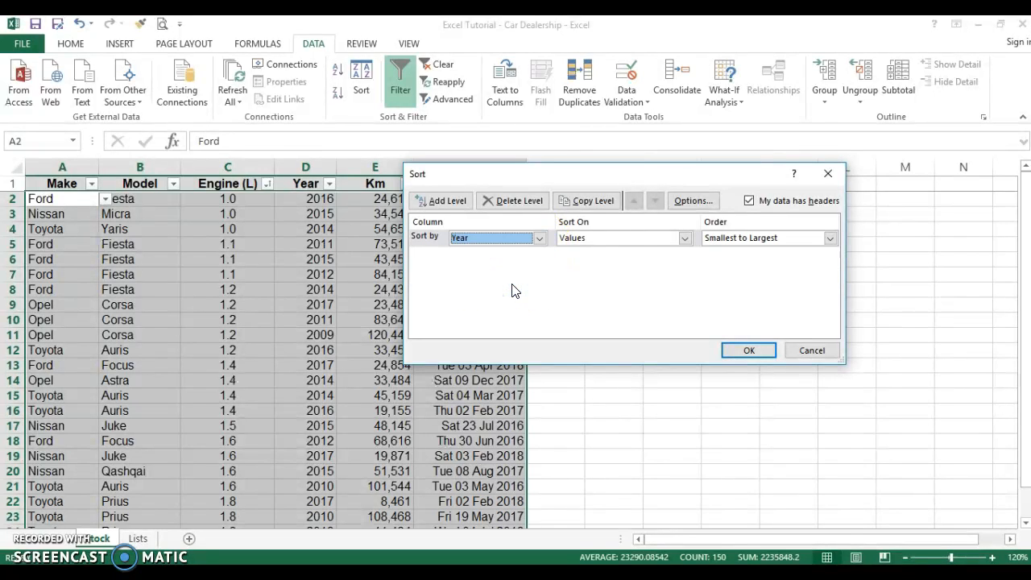
{"action": "left_click", "coordinate": [830, 238]}
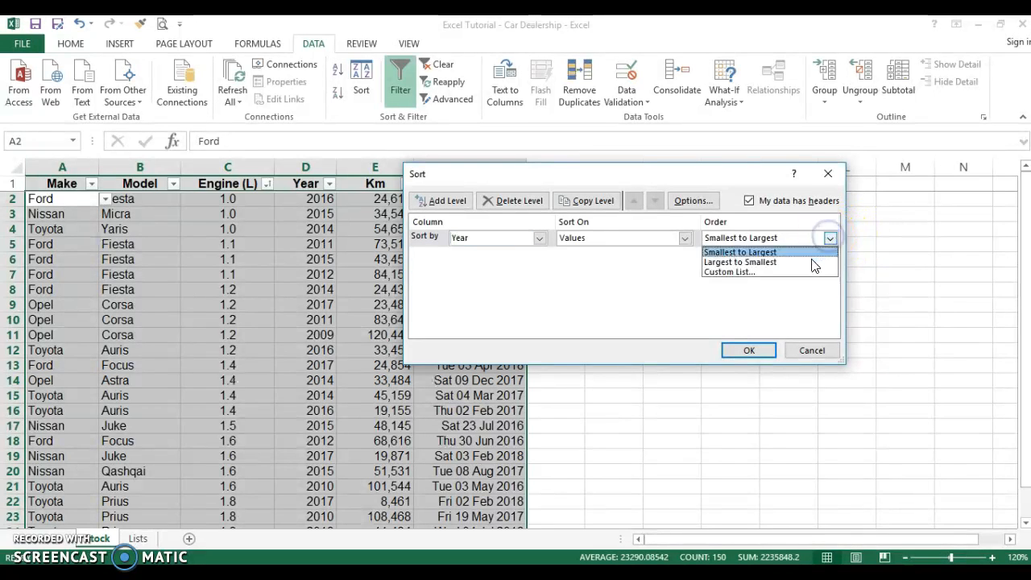
{"action": "left_click", "coordinate": [810, 262]}
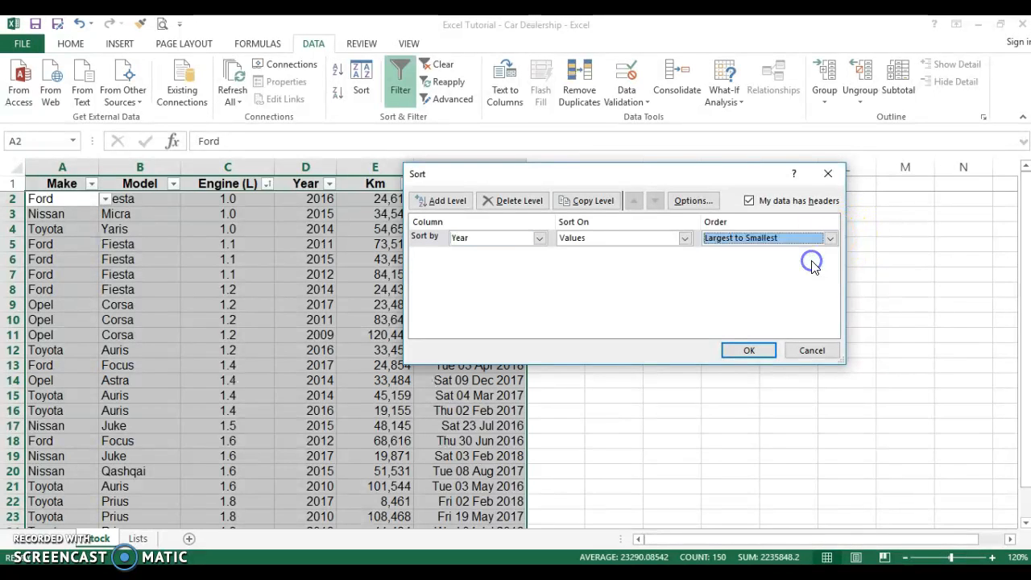
{"action": "left_click", "coordinate": [749, 350]}
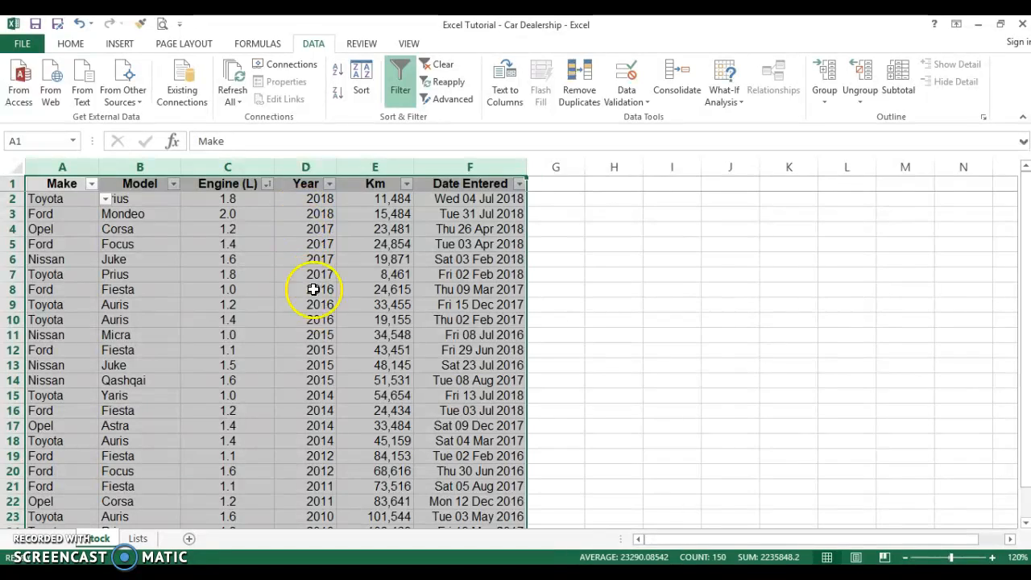
{"action": "scroll", "coordinate": [319, 302], "scroll_direction": "down", "scroll_amount": 4}
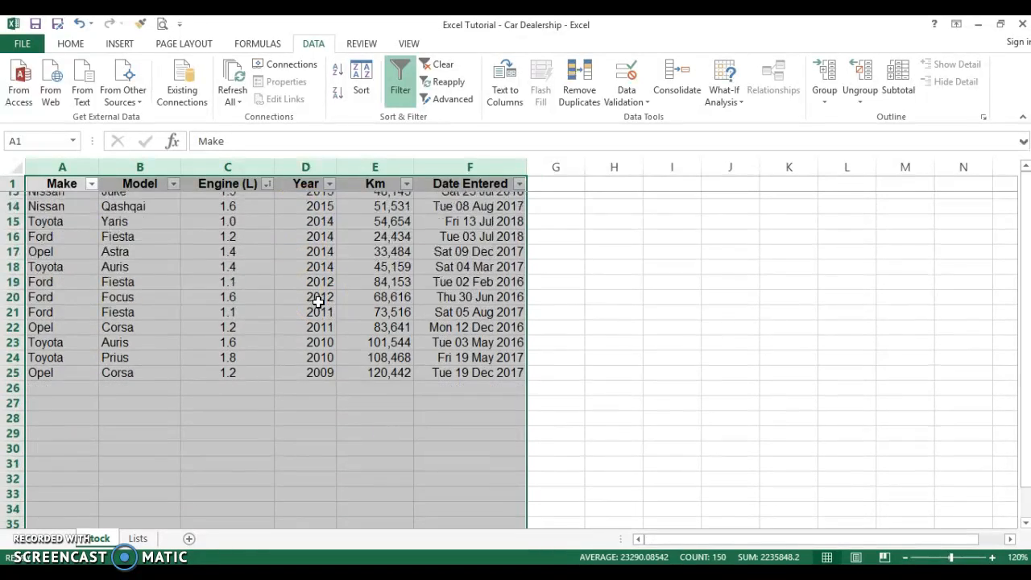
{"action": "scroll", "coordinate": [318, 302], "scroll_direction": "up", "scroll_amount": 4}
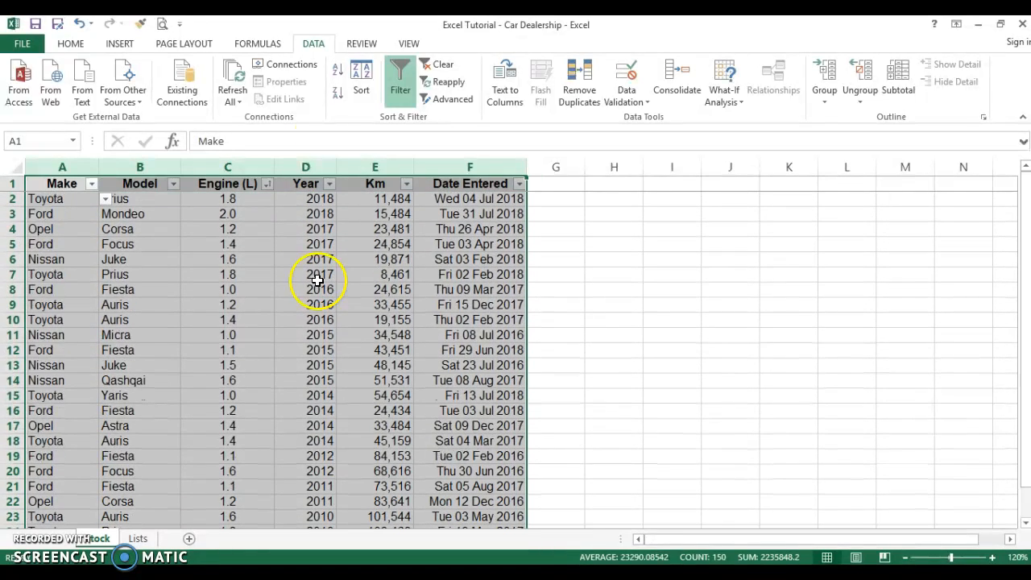
Re-sort the stock list by Date Entered instead of Year, in Oldest to Newest order
{"action": "left_click", "coordinate": [362, 80]}
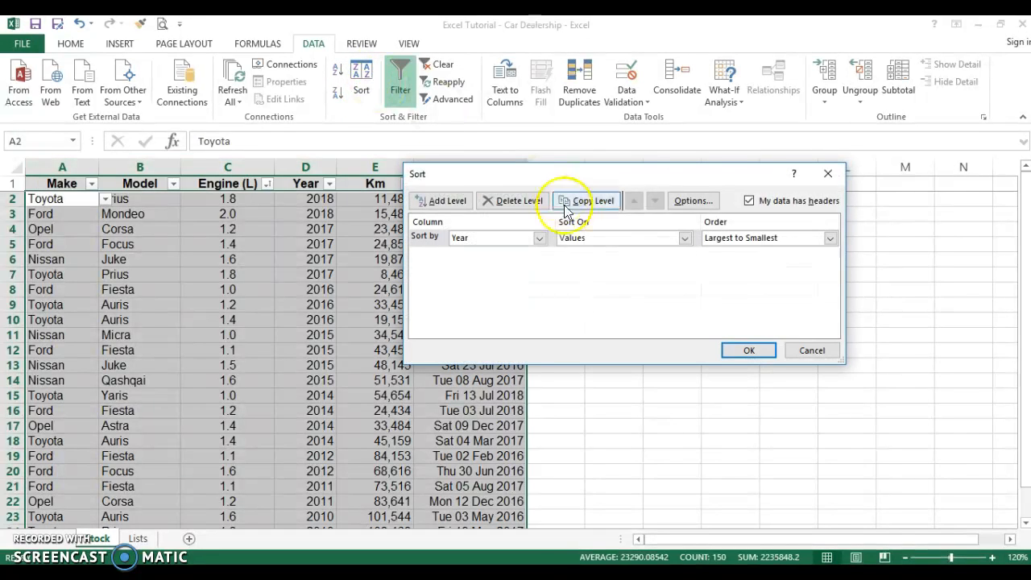
{"action": "left_click", "coordinate": [535, 243]}
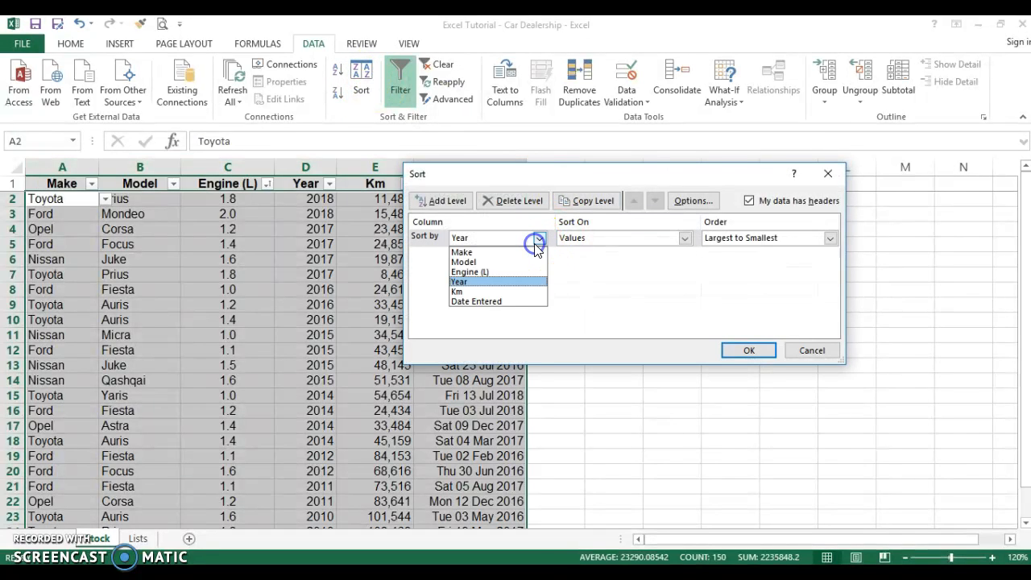
{"action": "left_click", "coordinate": [513, 300]}
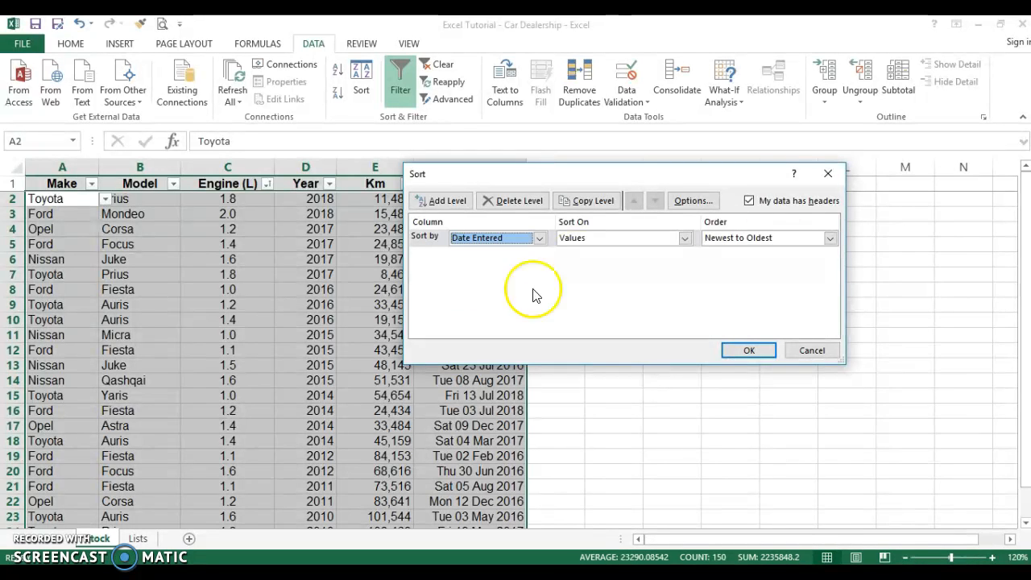
{"action": "left_click", "coordinate": [830, 239]}
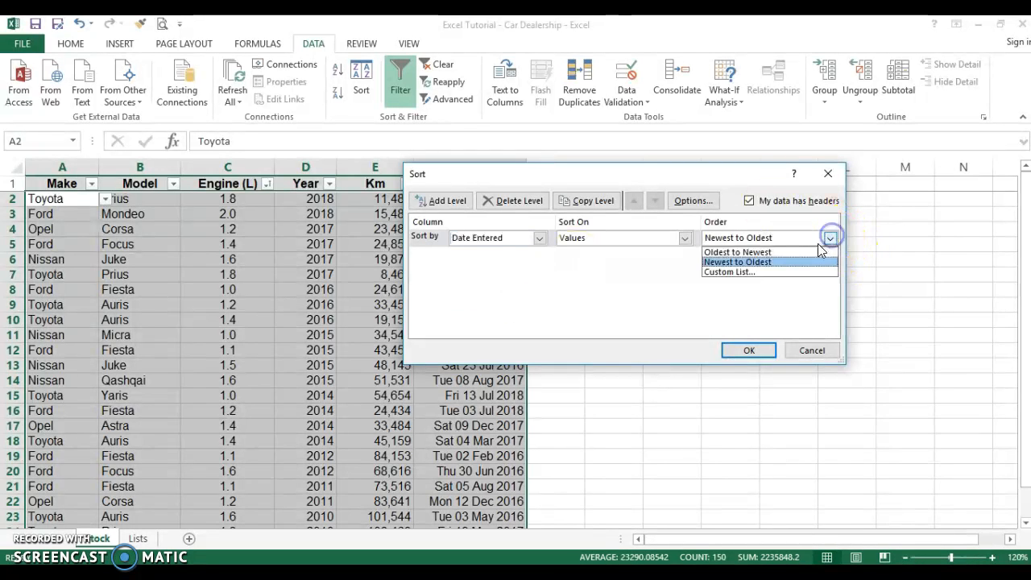
{"action": "left_click", "coordinate": [811, 252]}
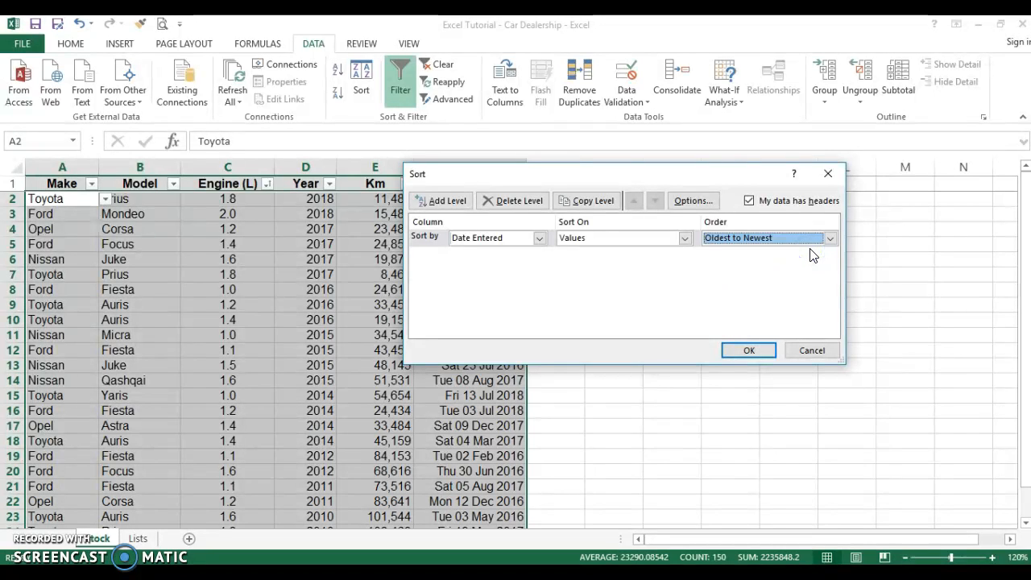
{"action": "left_click", "coordinate": [730, 351]}
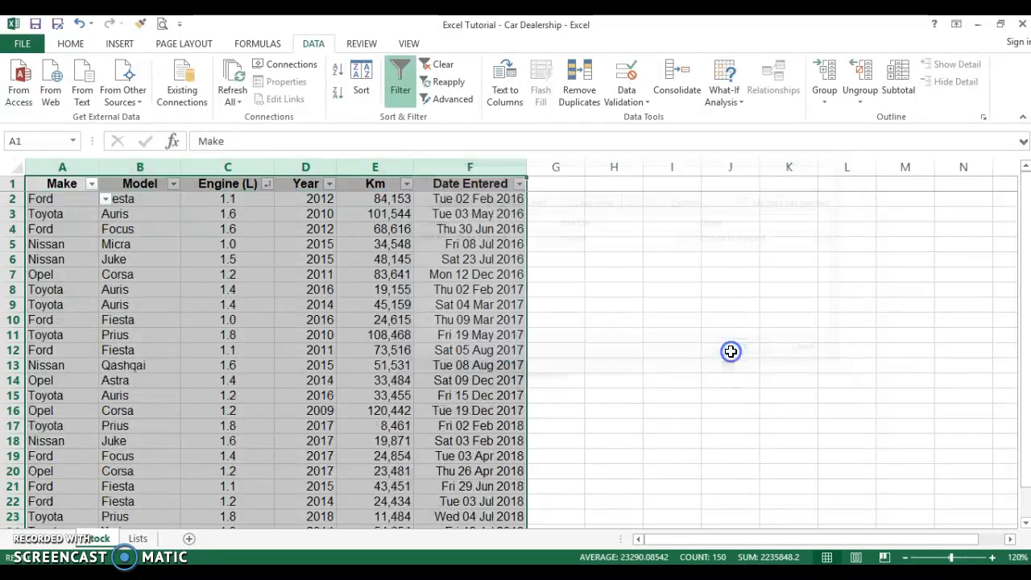
Select the rows of the cars entered in 2016, A2:F7, to examine the oldest stock, and clear the selection
{"action": "left_click", "coordinate": [471, 198]}
{"action": "left_click_drag", "start_coordinate": [39, 198], "coordinate": [461, 270]}
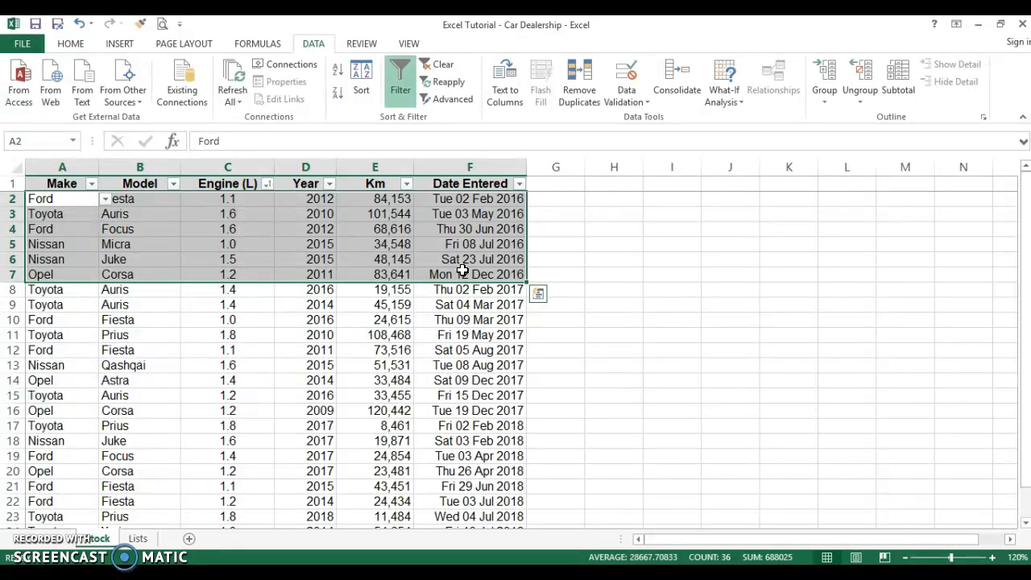
{"action": "left_click", "coordinate": [546, 296]}
{"action": "left_click", "coordinate": [547, 244]}
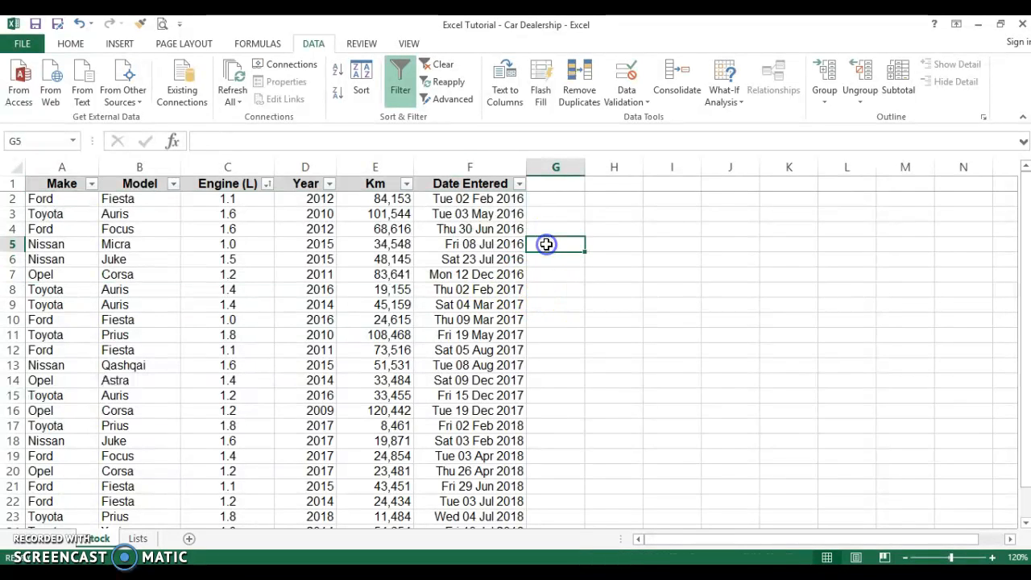
Start a sort with only the Make column selected, expand the selection to the neighbouring data, and cancel the sort
{"action": "left_click", "coordinate": [51, 183]}
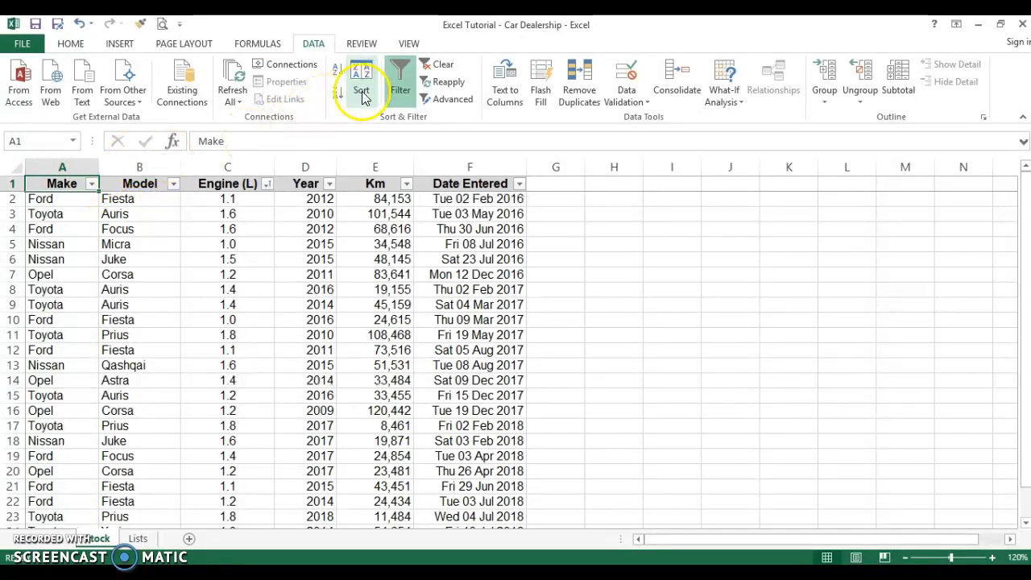
{"action": "left_click", "coordinate": [68, 166]}
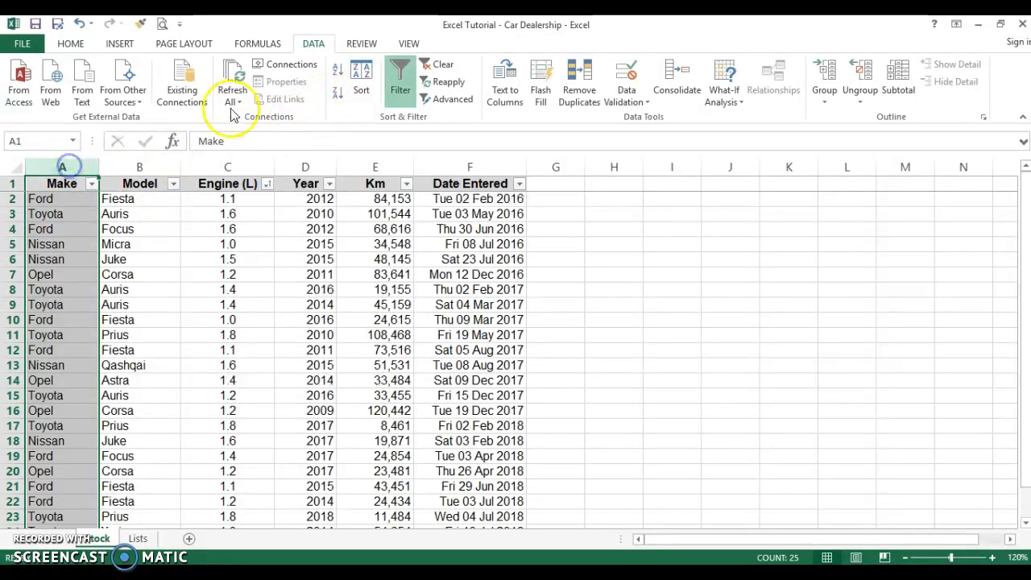
{"action": "left_click", "coordinate": [357, 107]}
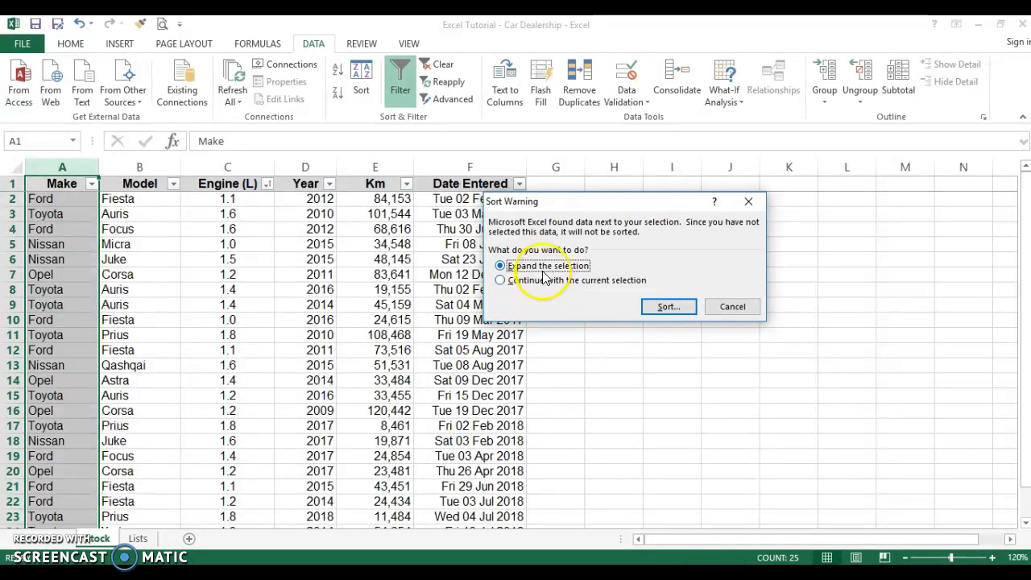
{"action": "left_click", "coordinate": [670, 306]}
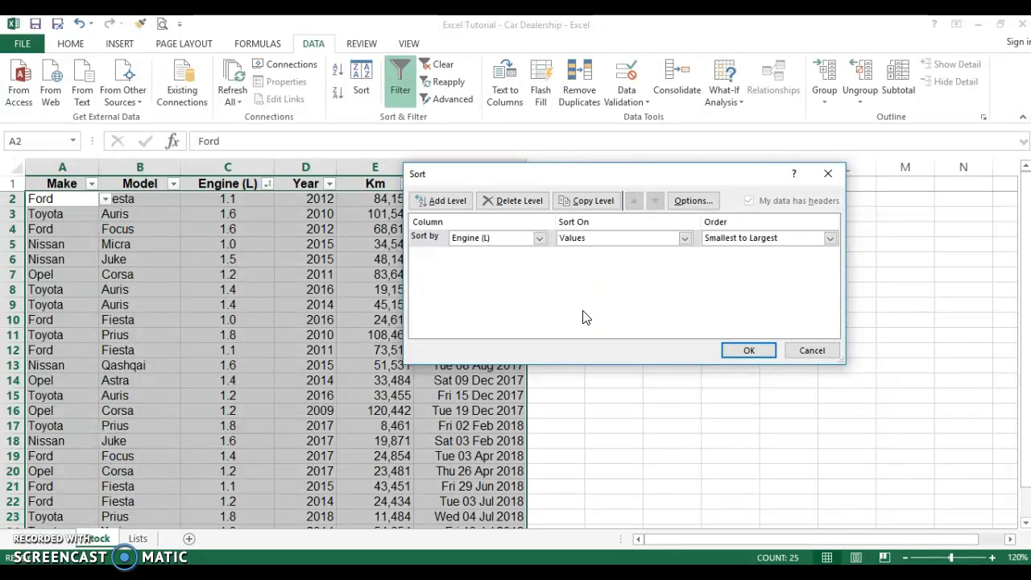
{"action": "left_click", "coordinate": [828, 353]}
{"action": "left_click", "coordinate": [827, 354]}
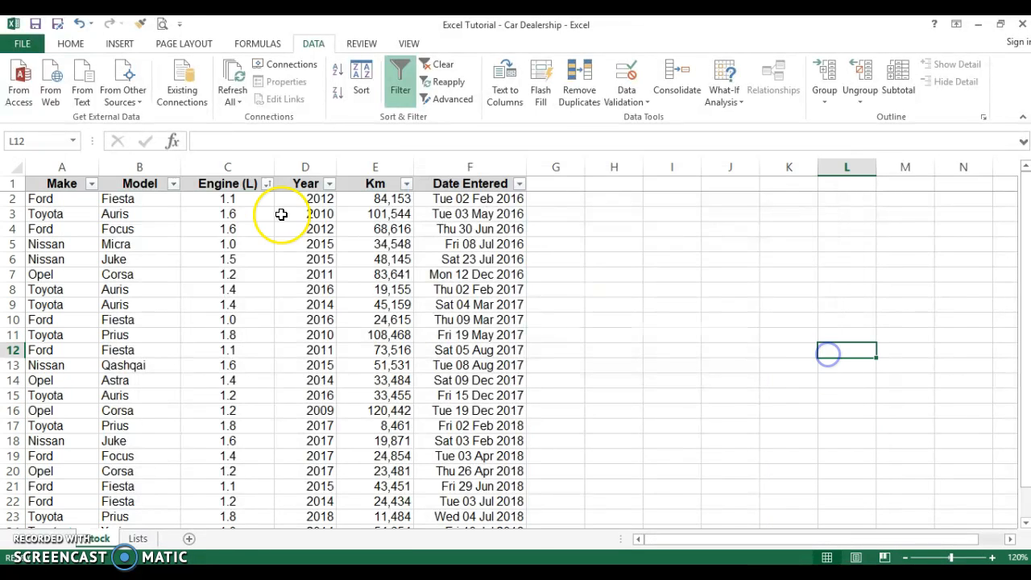
Try sorting columns A to F by Column A in A to Z order with the data-has-headers option turned off
{"action": "left_click_drag", "start_coordinate": [64, 173], "coordinate": [455, 154]}
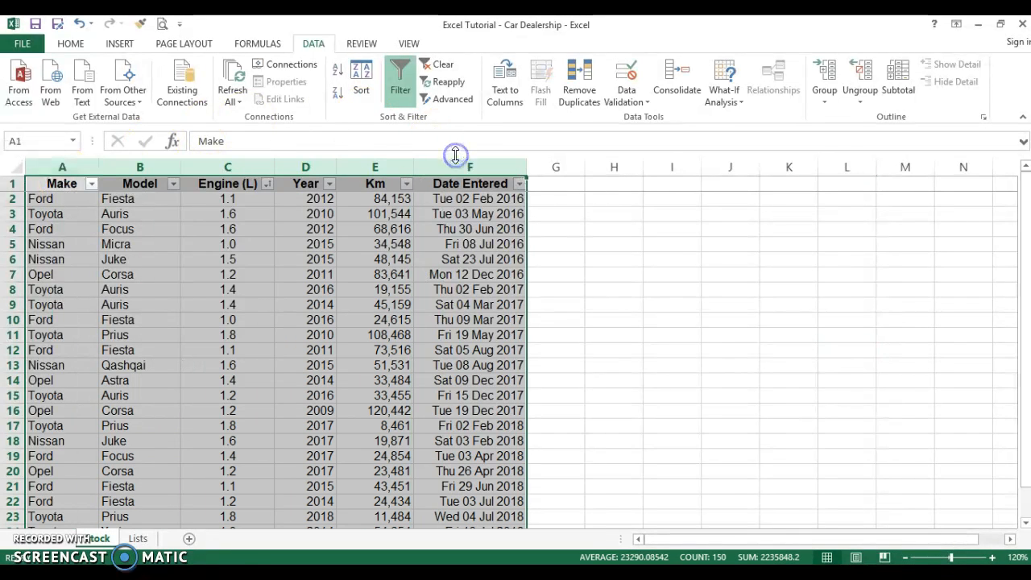
{"action": "left_click", "coordinate": [361, 81]}
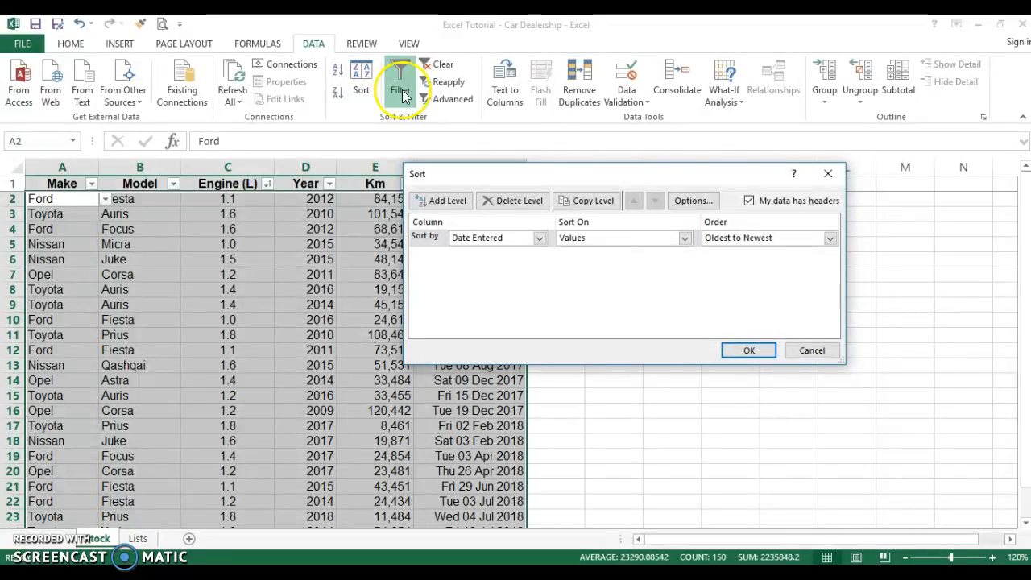
{"action": "left_click", "coordinate": [749, 201]}
{"action": "left_click", "coordinate": [749, 202]}
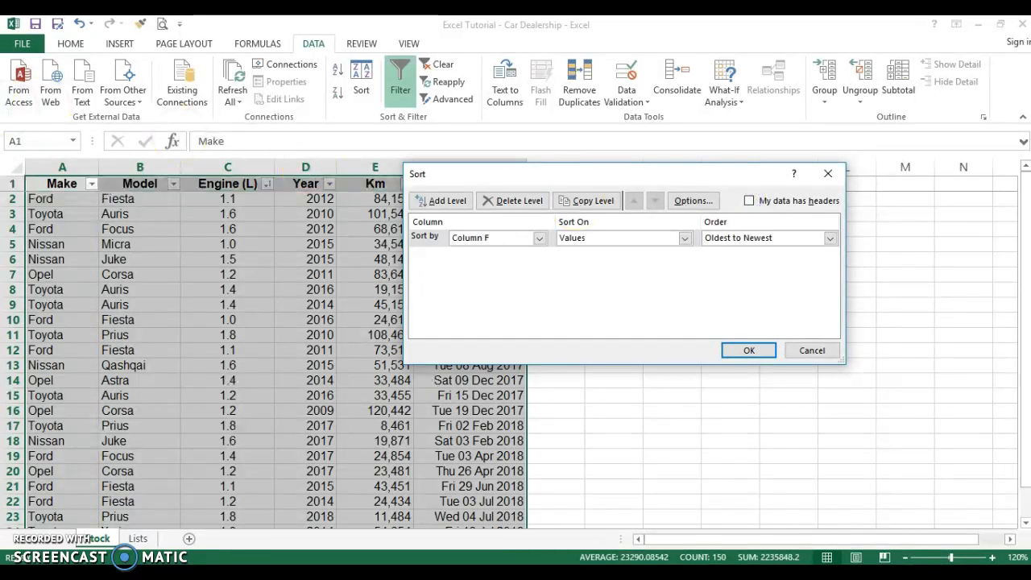
{"action": "left_click", "coordinate": [749, 201]}
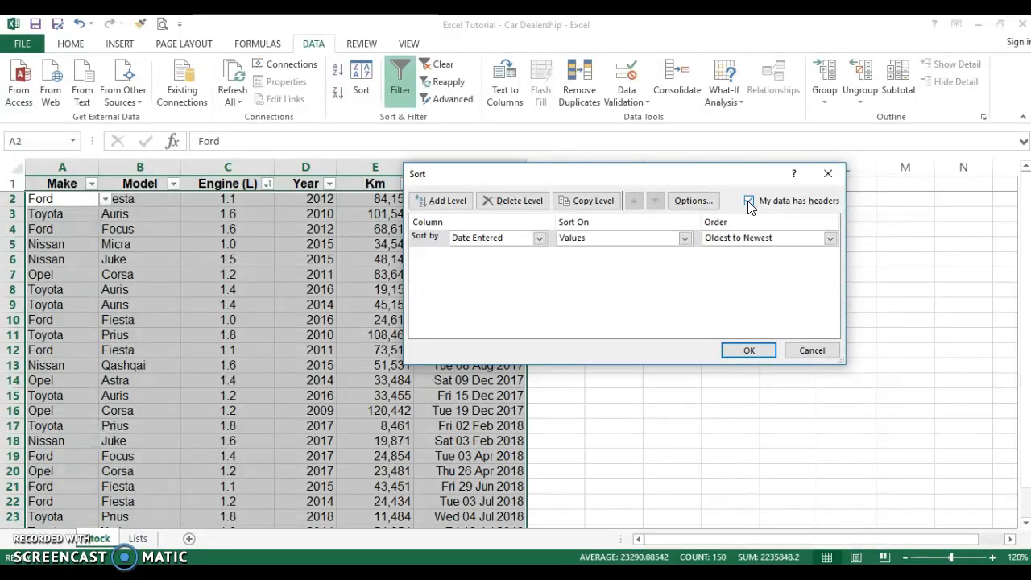
{"action": "left_click", "coordinate": [749, 201]}
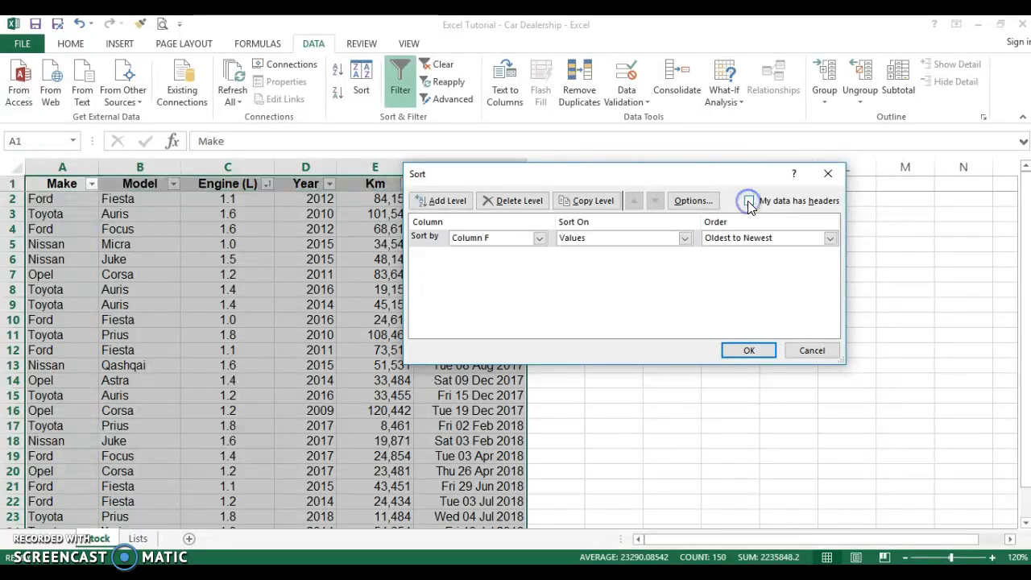
{"action": "left_click", "coordinate": [539, 239]}
{"action": "left_click", "coordinate": [528, 248]}
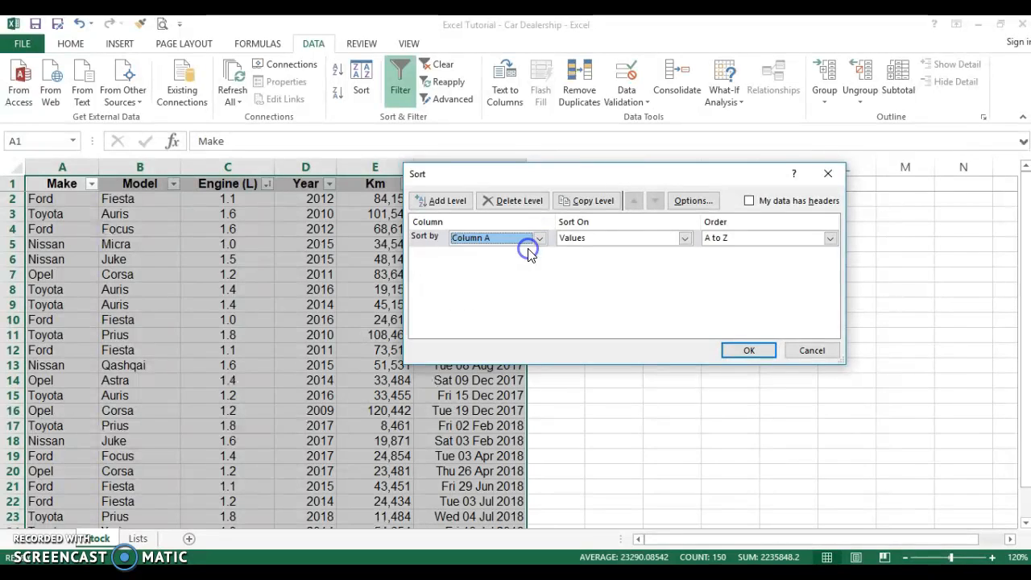
{"action": "left_click", "coordinate": [734, 349]}
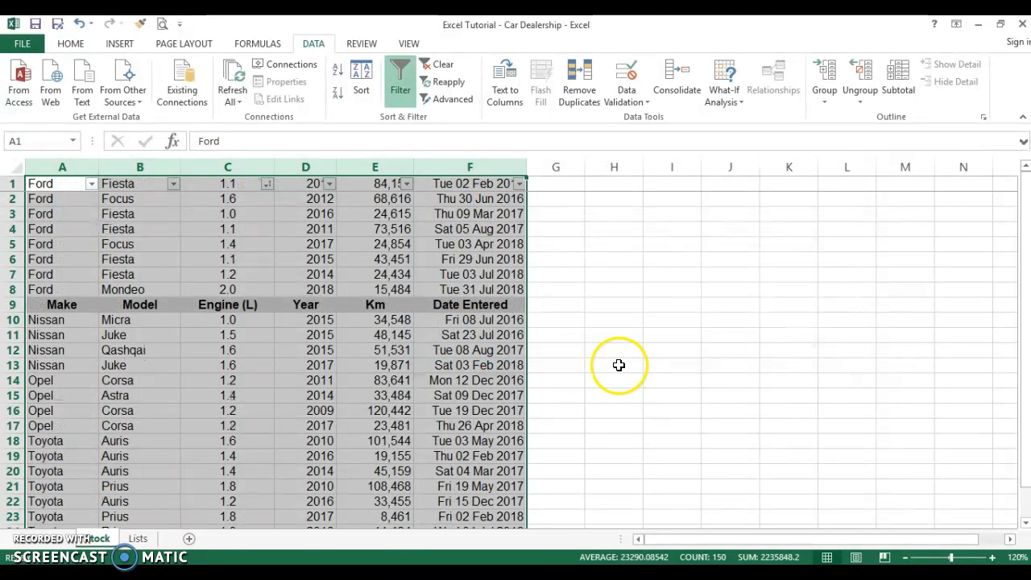
Undo the sort made without headers and select the Make header cell
{"action": "left_click", "coordinate": [618, 365]}
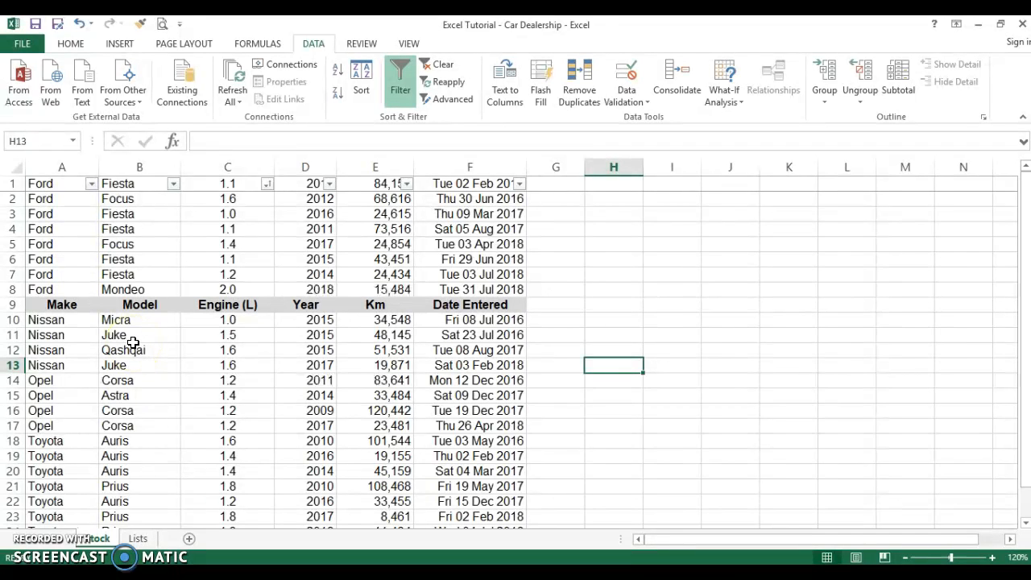
{"action": "left_click", "coordinate": [78, 24]}
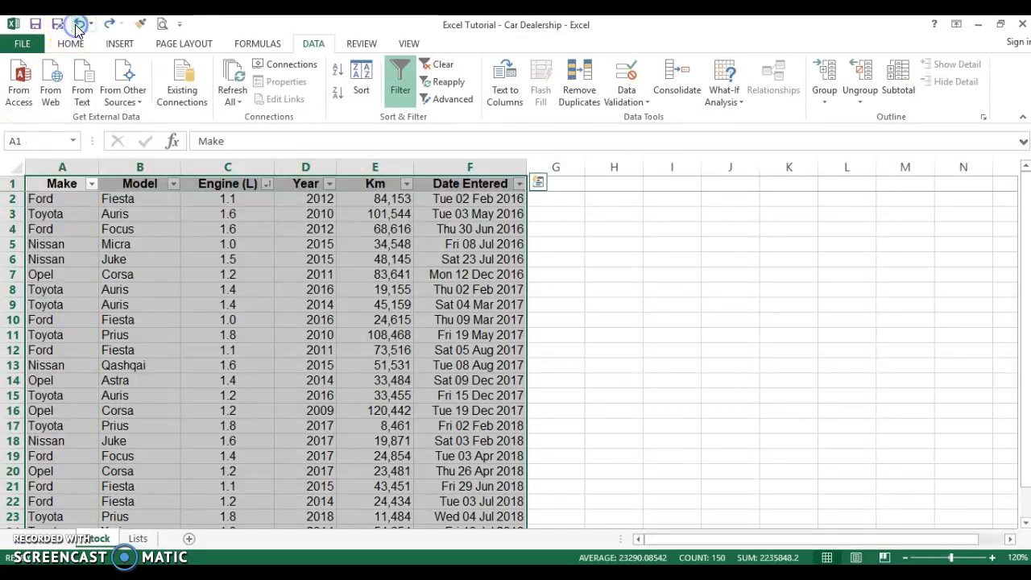
{"action": "left_click", "coordinate": [56, 183]}
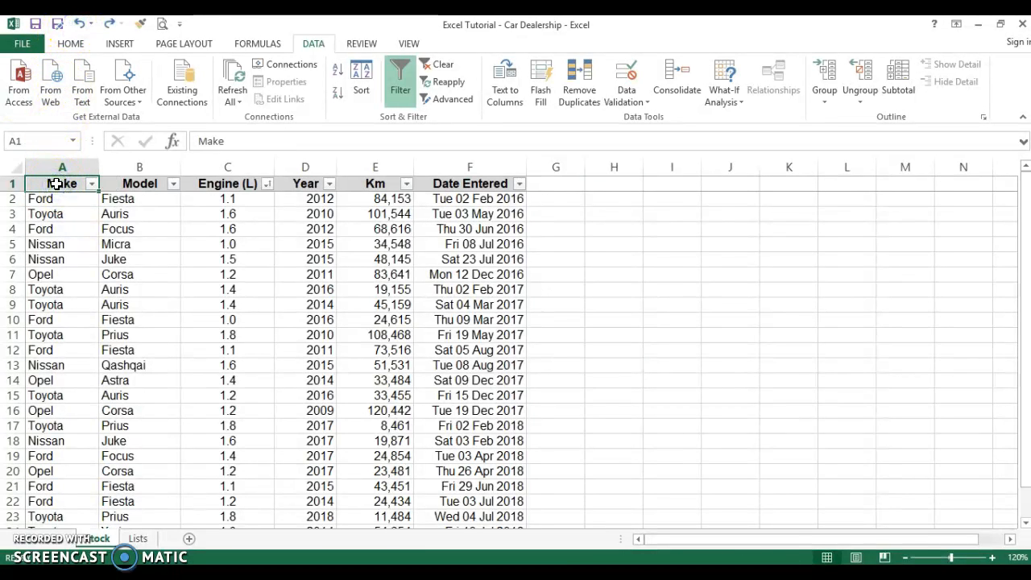